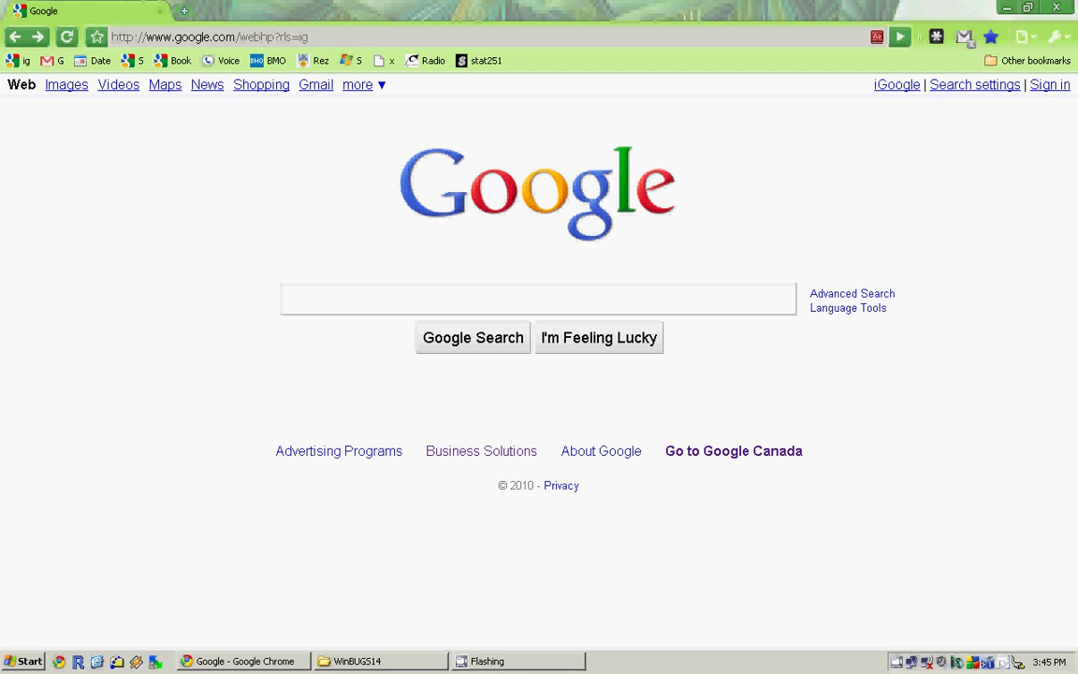
Step: Search Google for 'winbugs' using the winbugs suggestion
click(446, 290)
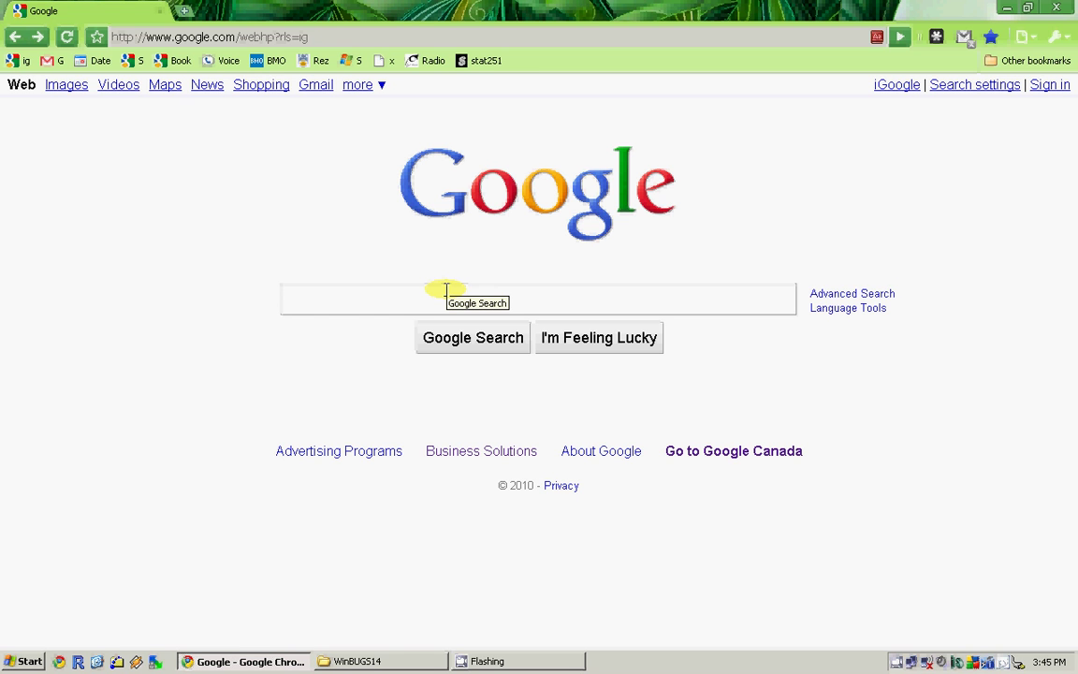
text(win)
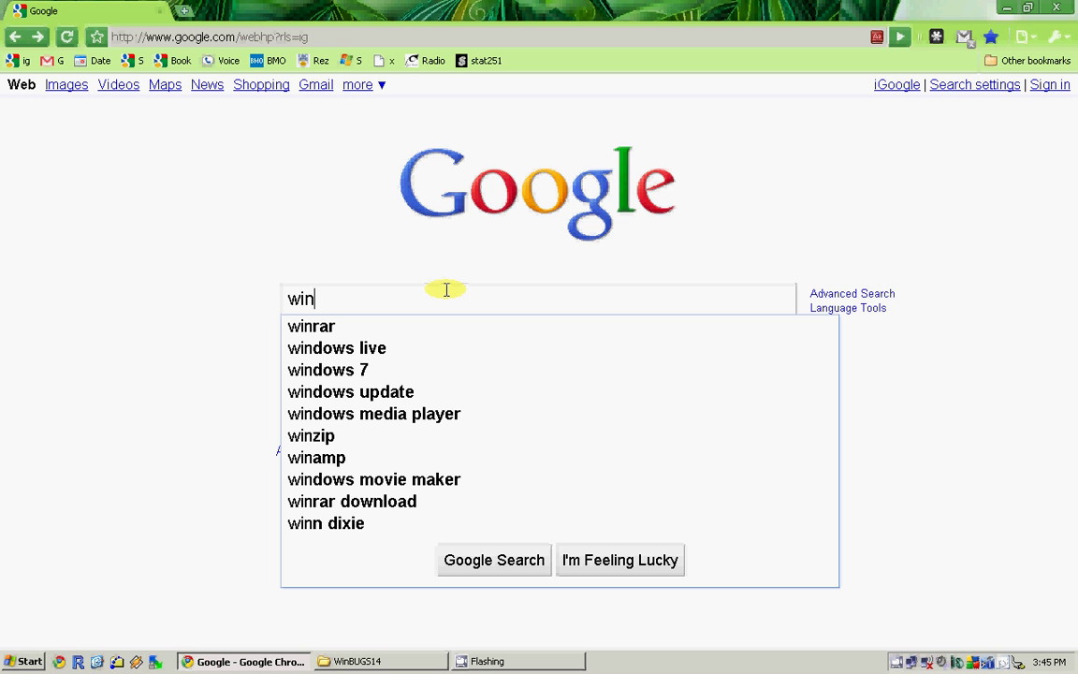
text(bugs)
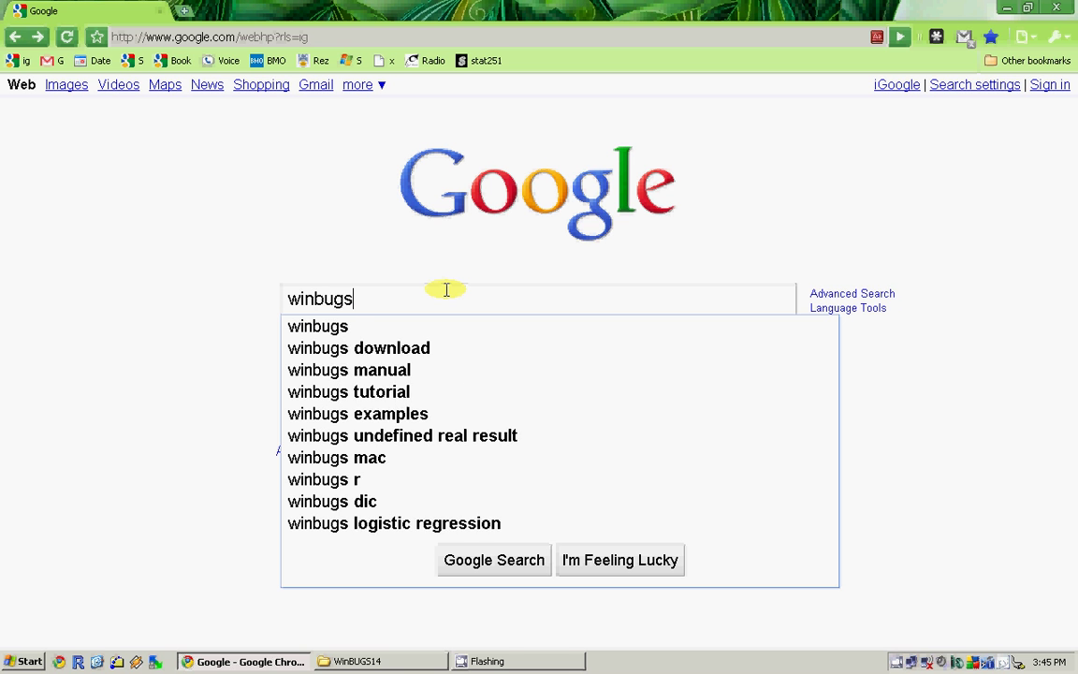
key(Down)
key(Return)
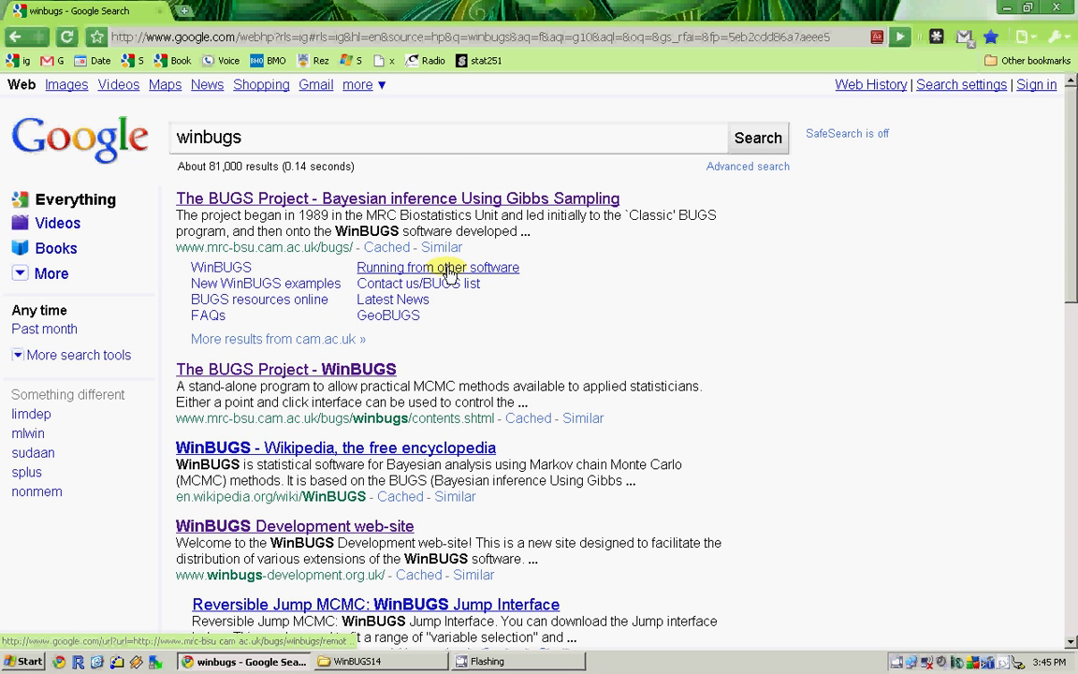
Step: Go to The BUGS Project WinBUGS page and download the zipped winbugs14.zip
click(442, 200)
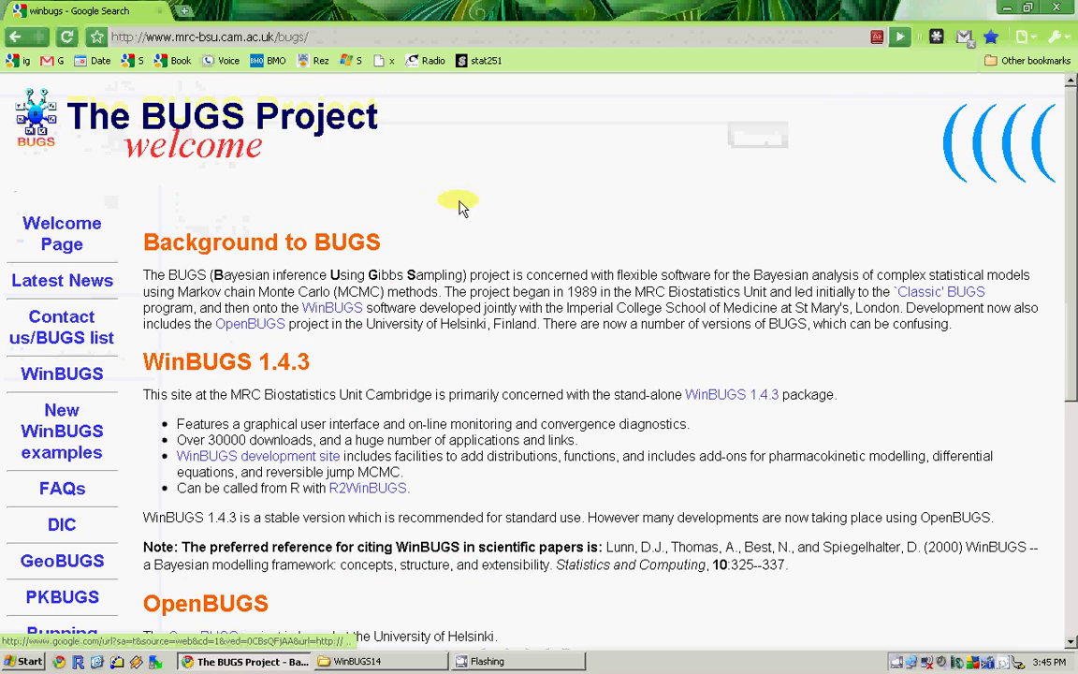
click(80, 374)
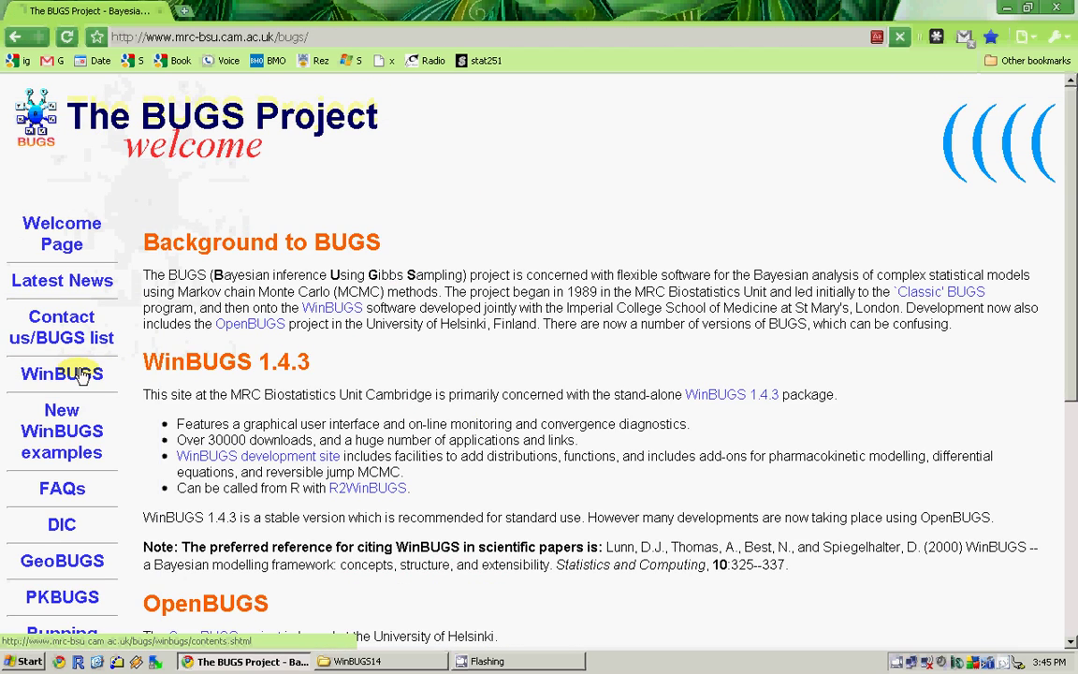
scroll(161, 363, down, 4)
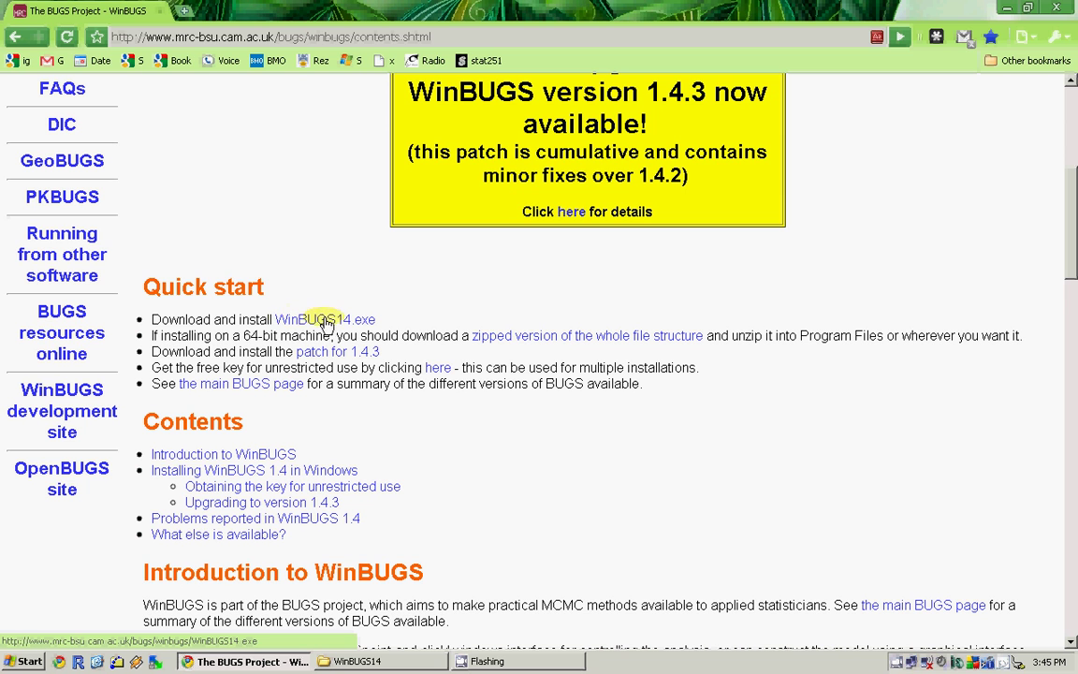
click(527, 341)
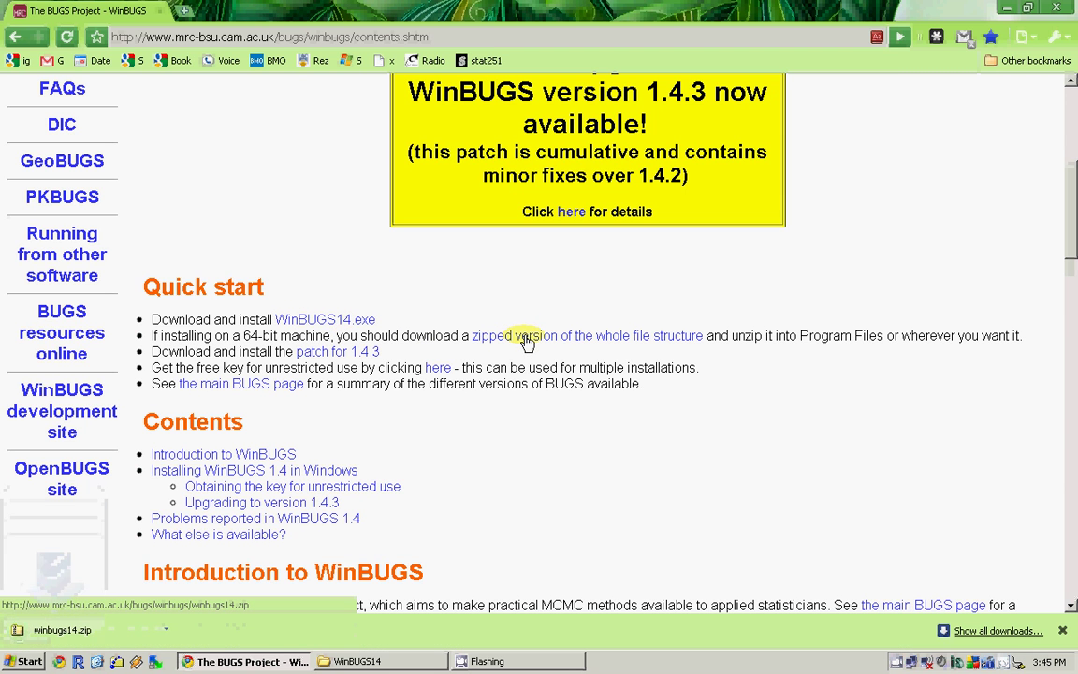
Step: Launch WinBUGS14.exe from its program folder, then return to the WinBUGS web page
click(349, 661)
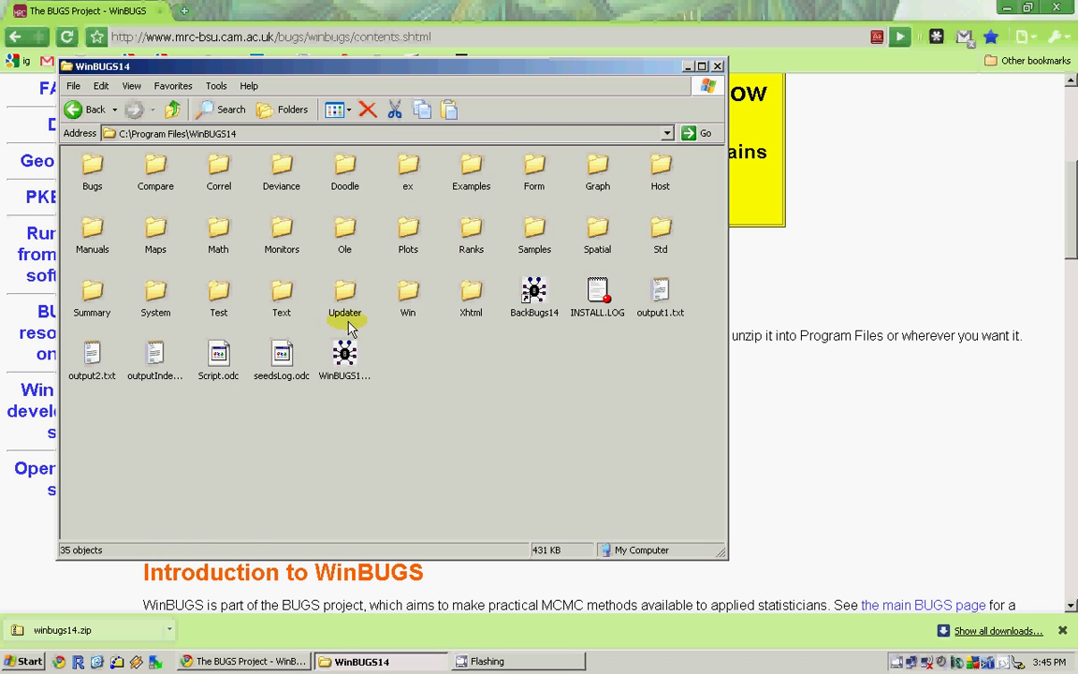
click(346, 360)
double_click(346, 360)
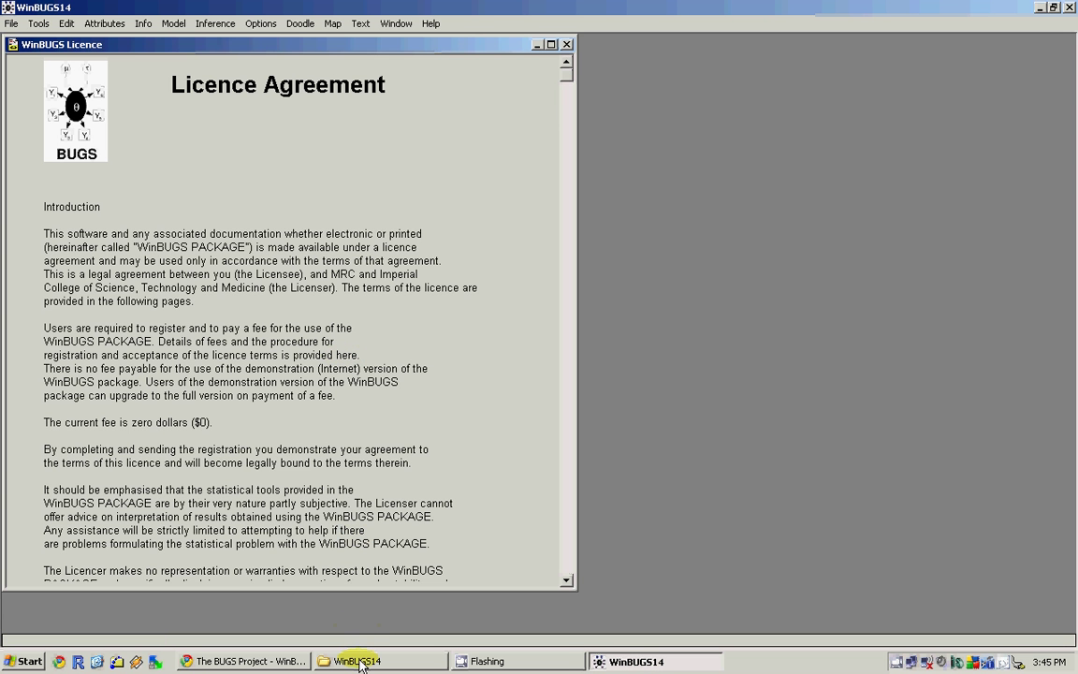
click(281, 661)
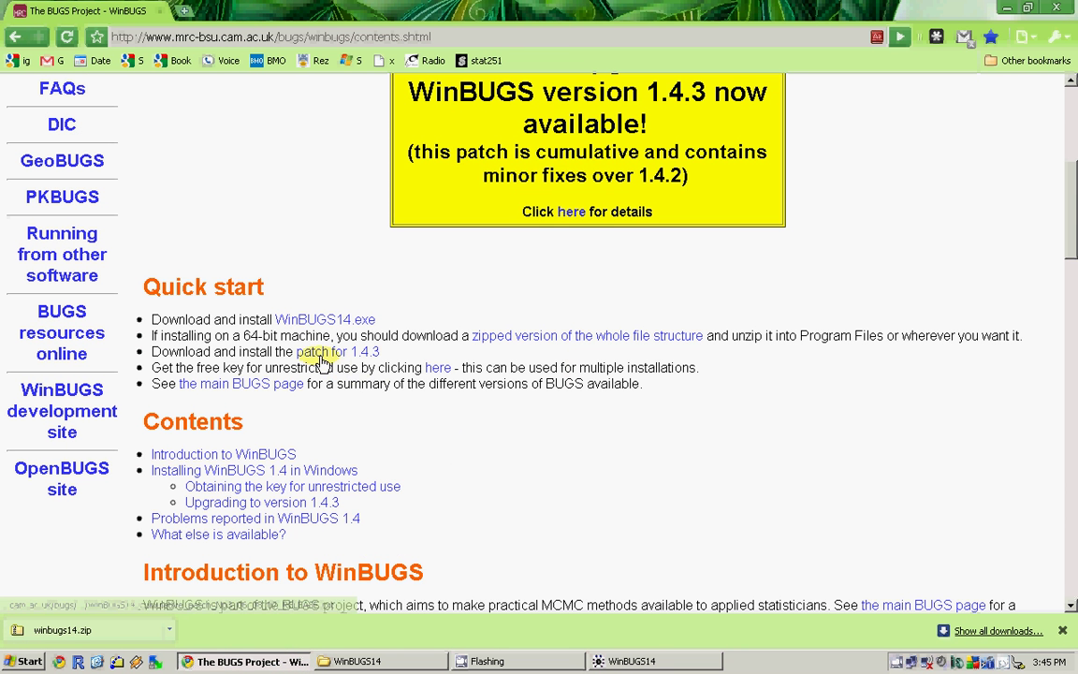
Step: Open the 'patch for 1.4.3' text and save it to the Desktop
click(322, 361)
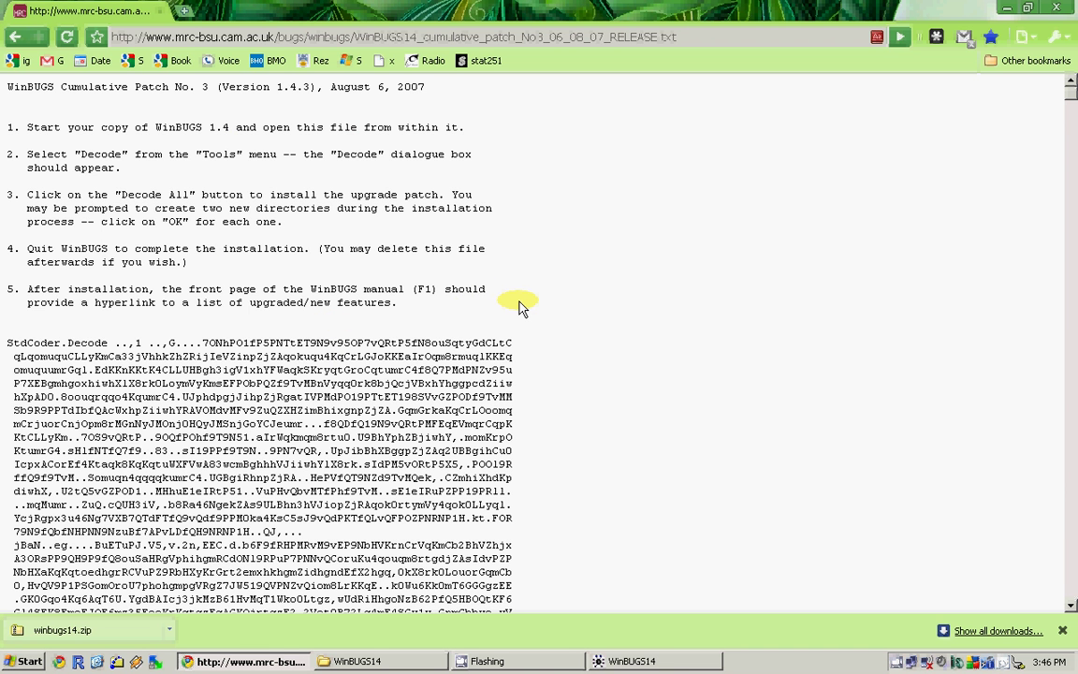
key(ctrl+s)
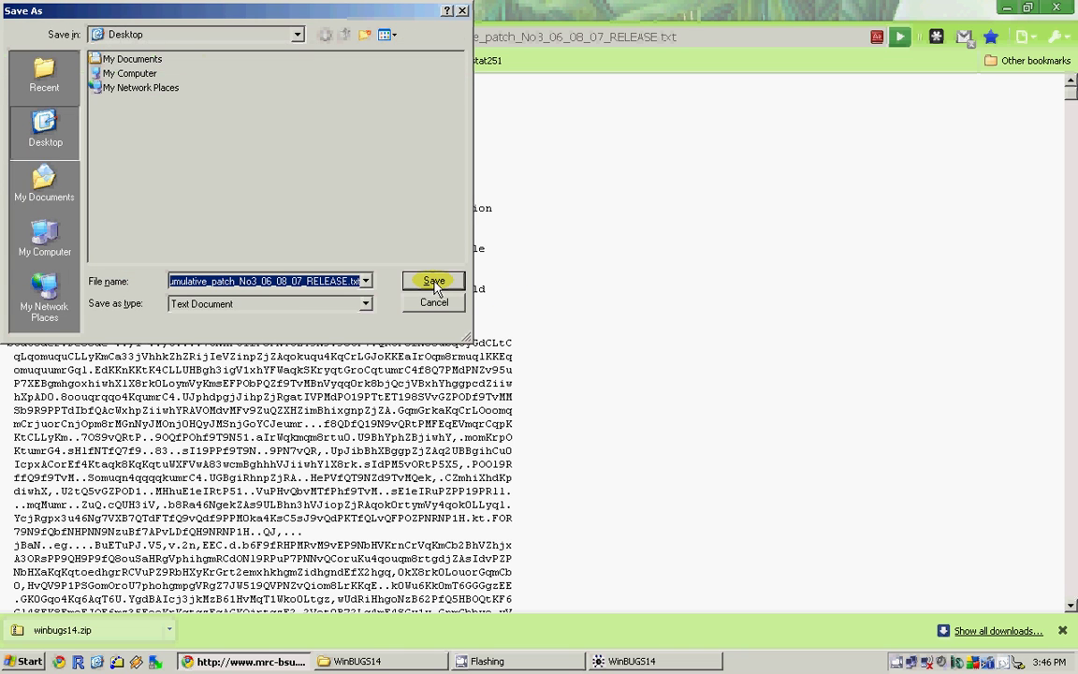
click(434, 283)
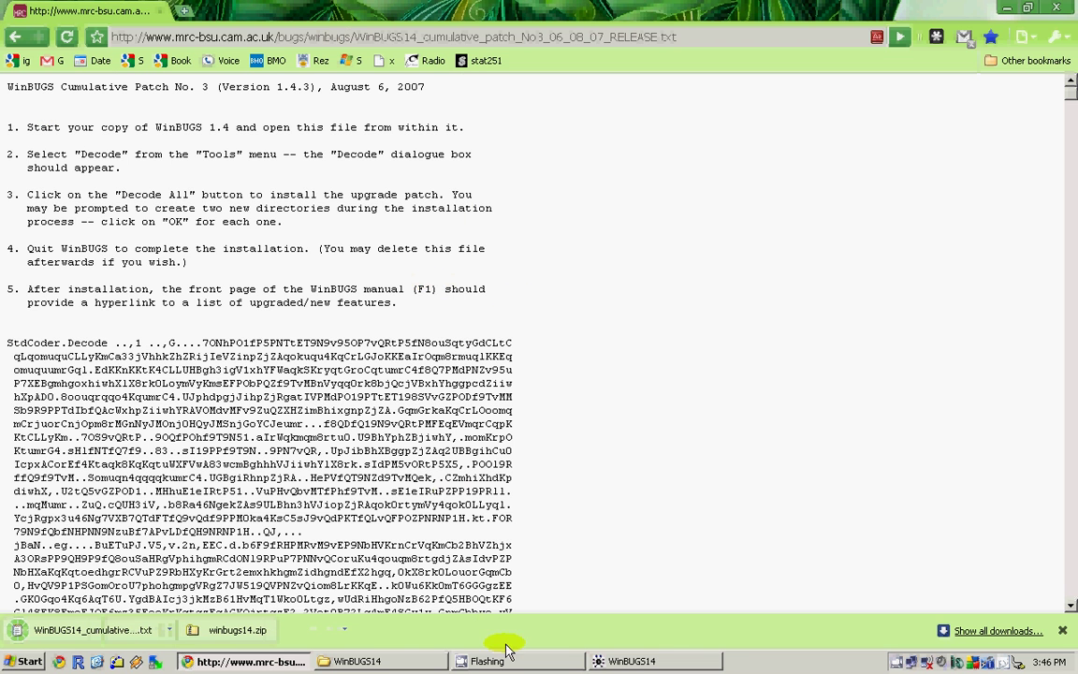
Step: In WinBUGS, open the saved patch from the Desktop, listing Text (*.txt) files
click(631, 662)
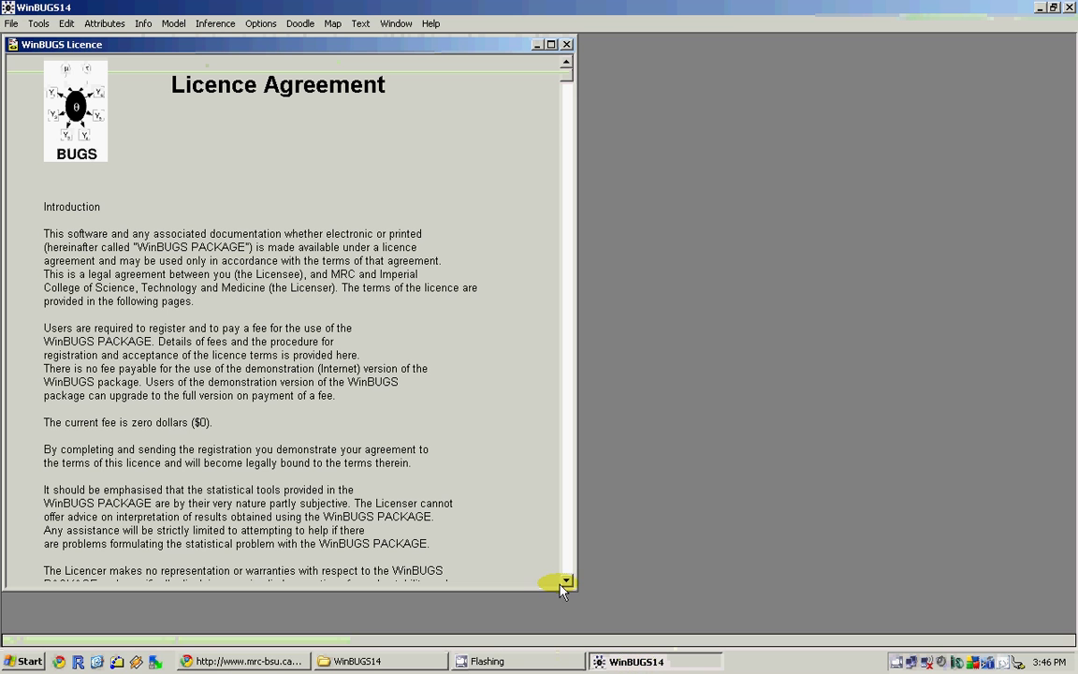
click(12, 23)
click(28, 55)
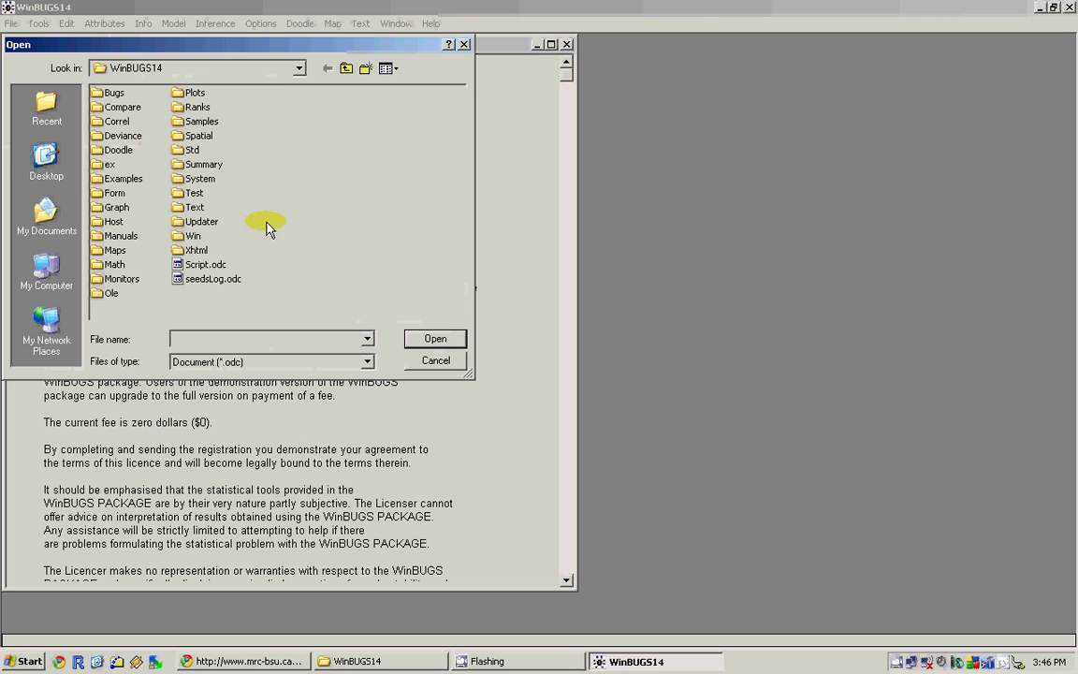
click(42, 157)
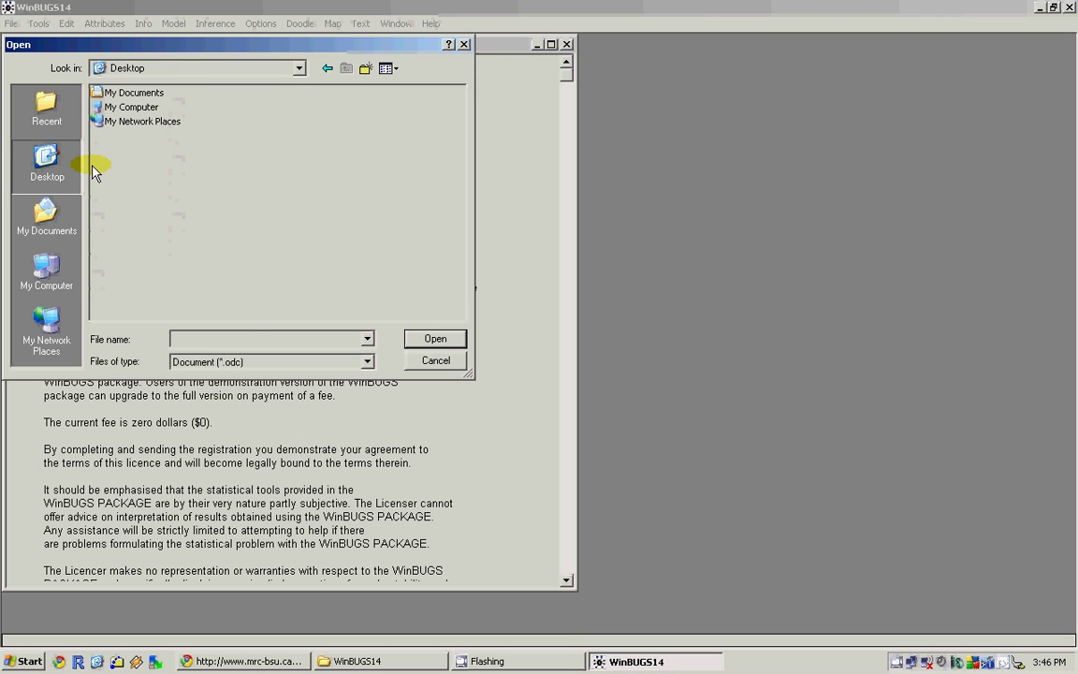
click(241, 363)
click(241, 387)
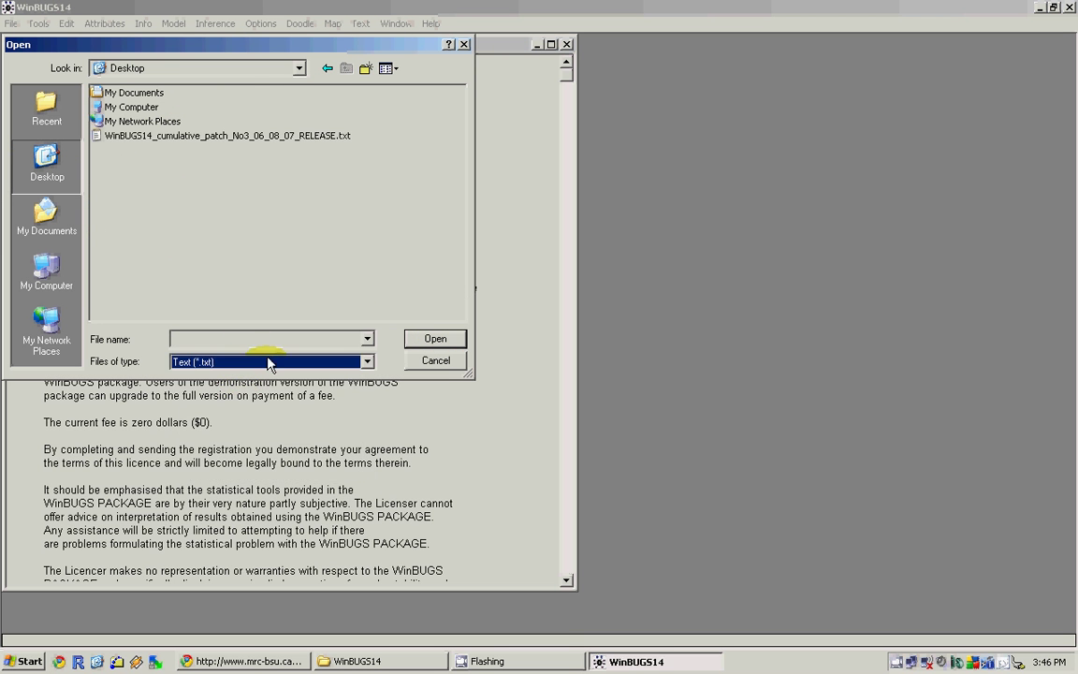
double_click(269, 137)
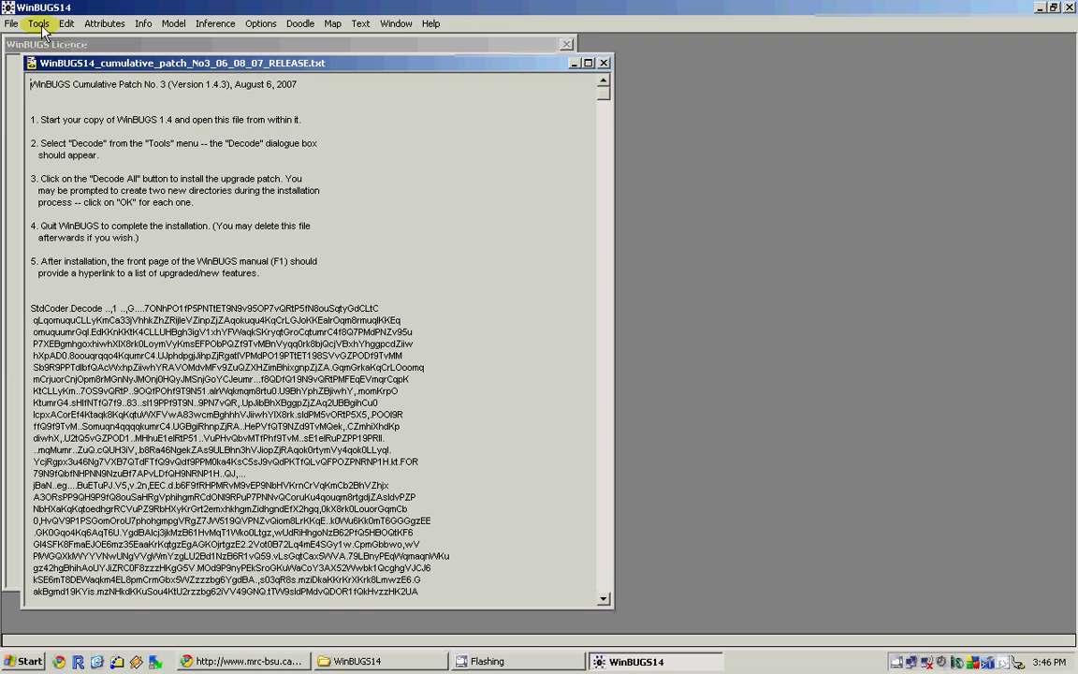
Step: Decode All the patch files, allow the missing directory to be created, and close the patch
click(39, 24)
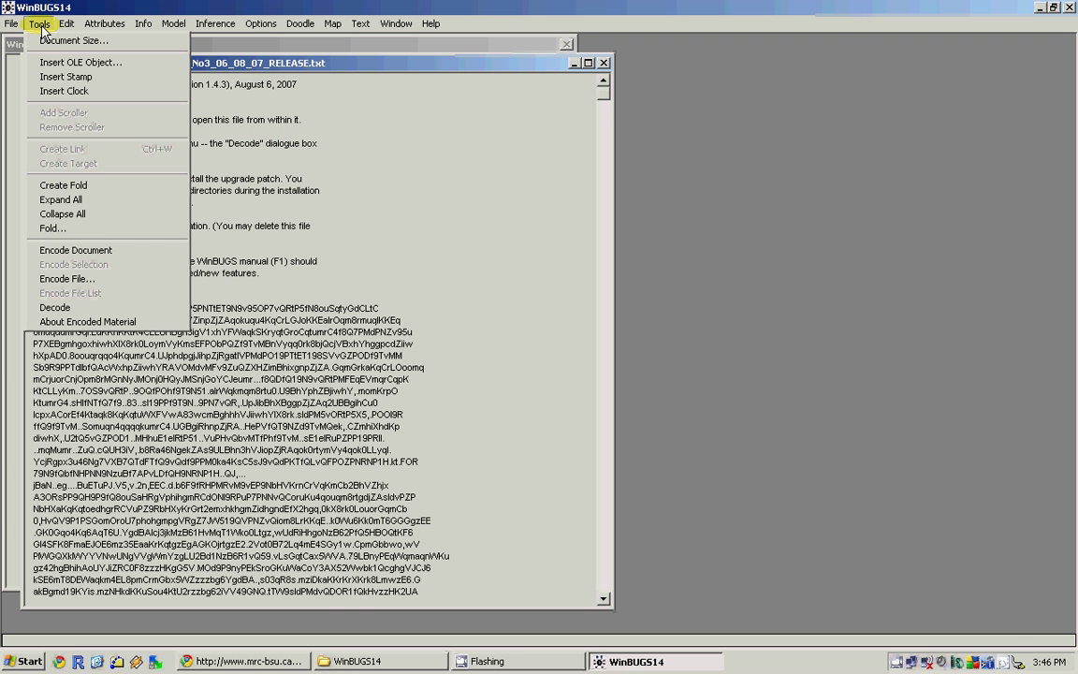
click(73, 311)
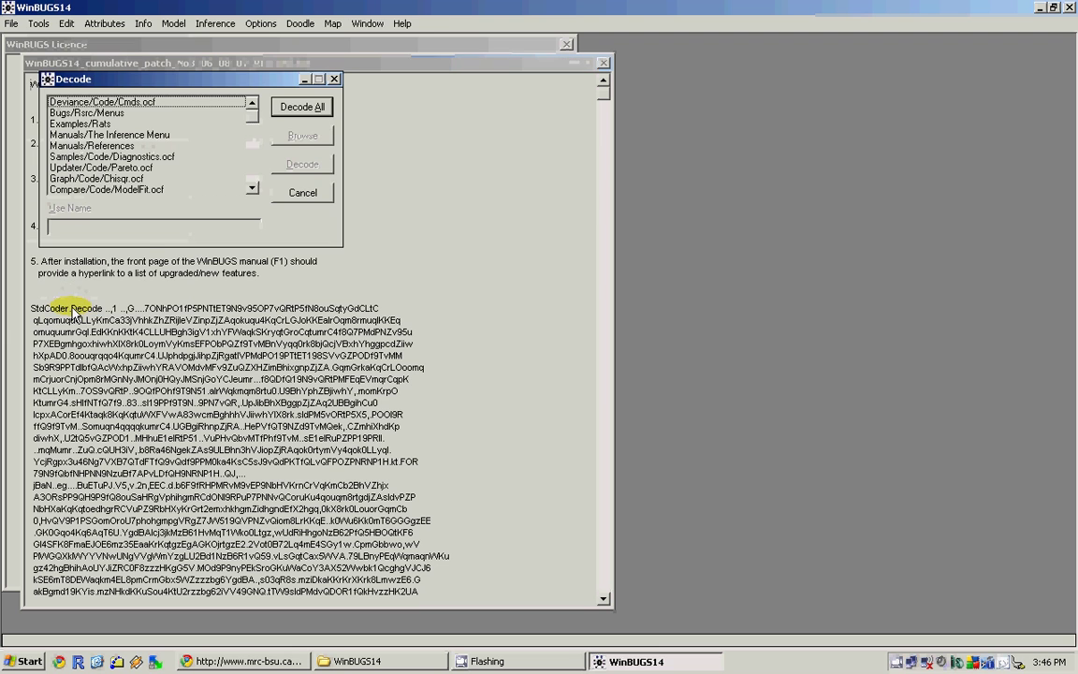
click(318, 113)
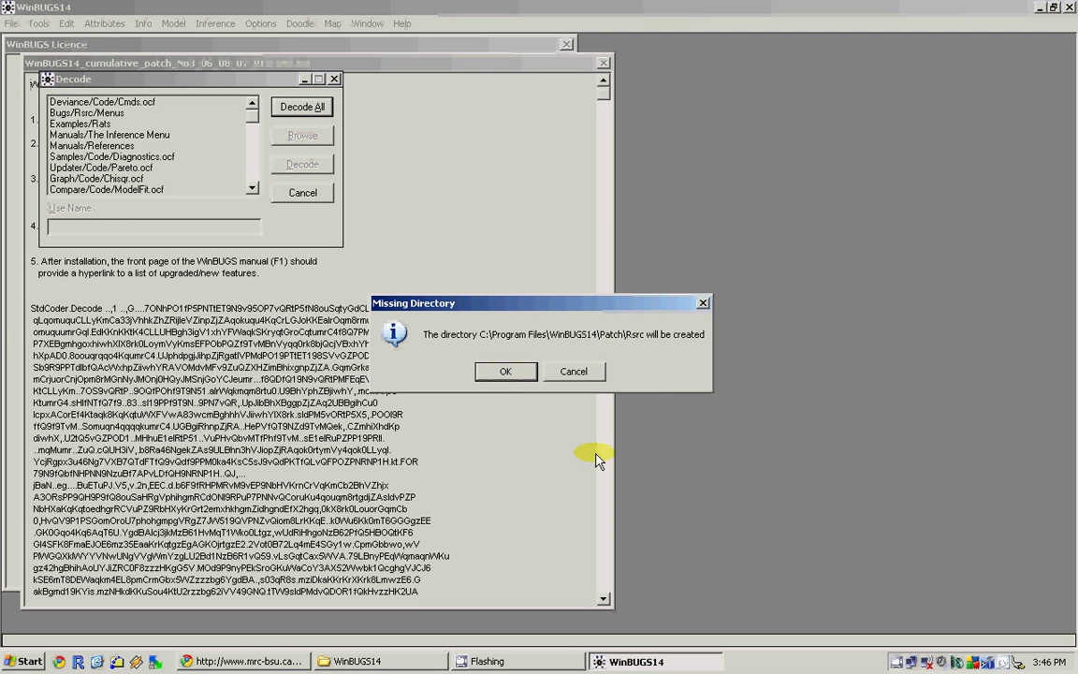
click(506, 373)
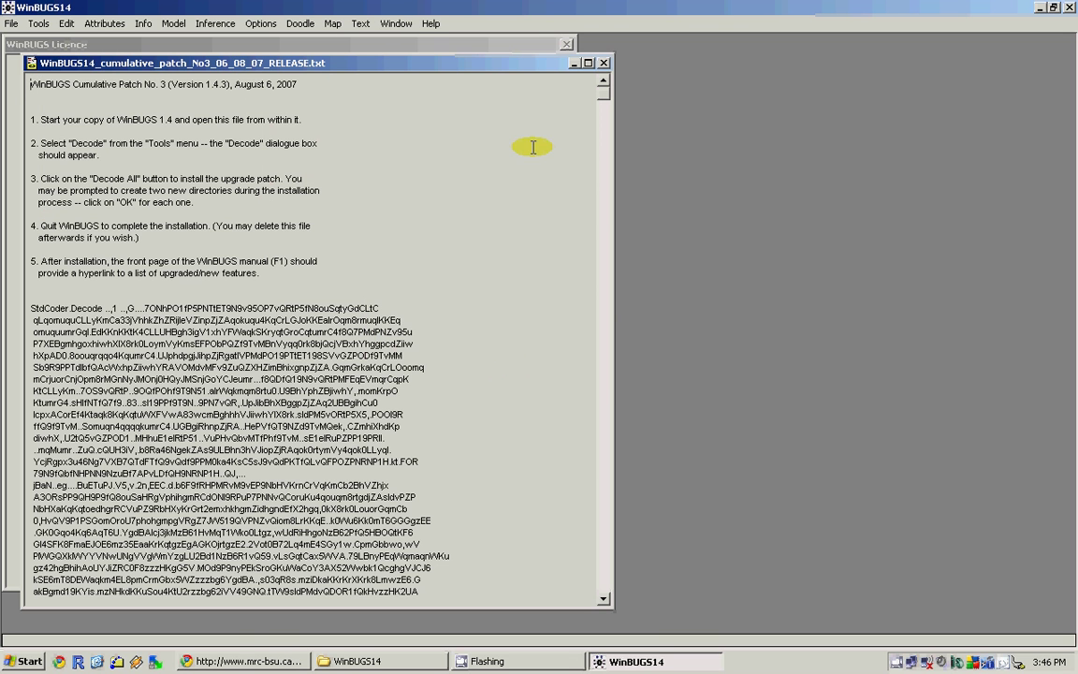
click(604, 62)
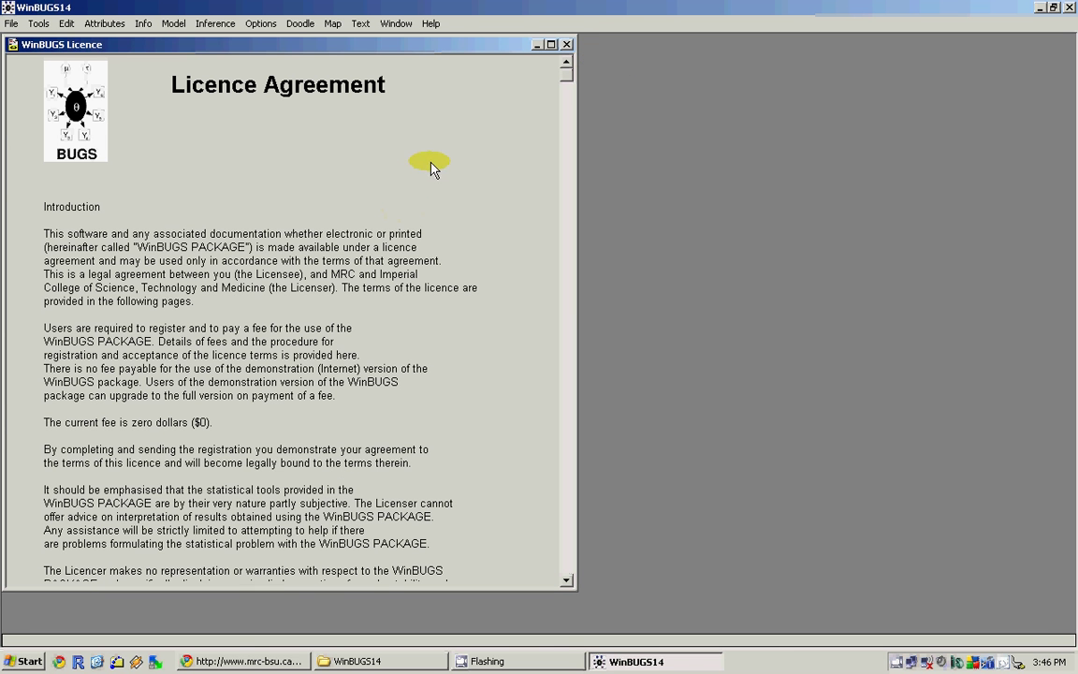
Step: Open the Air example from Examples Volume II and scroll to its model, Data and Inits
click(431, 24)
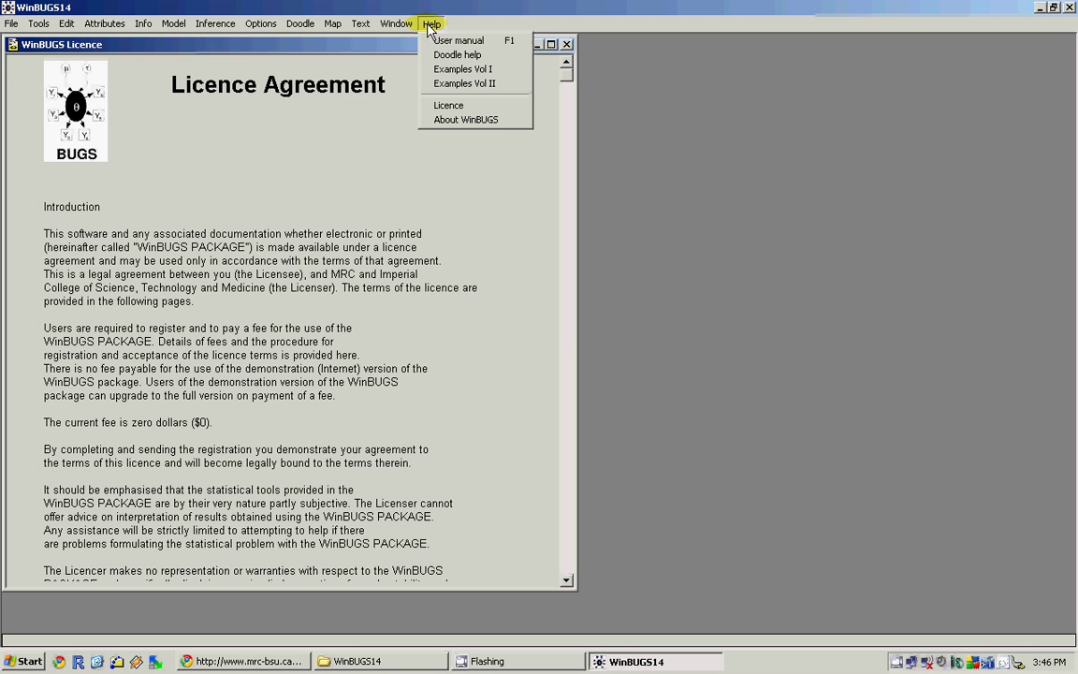
click(479, 83)
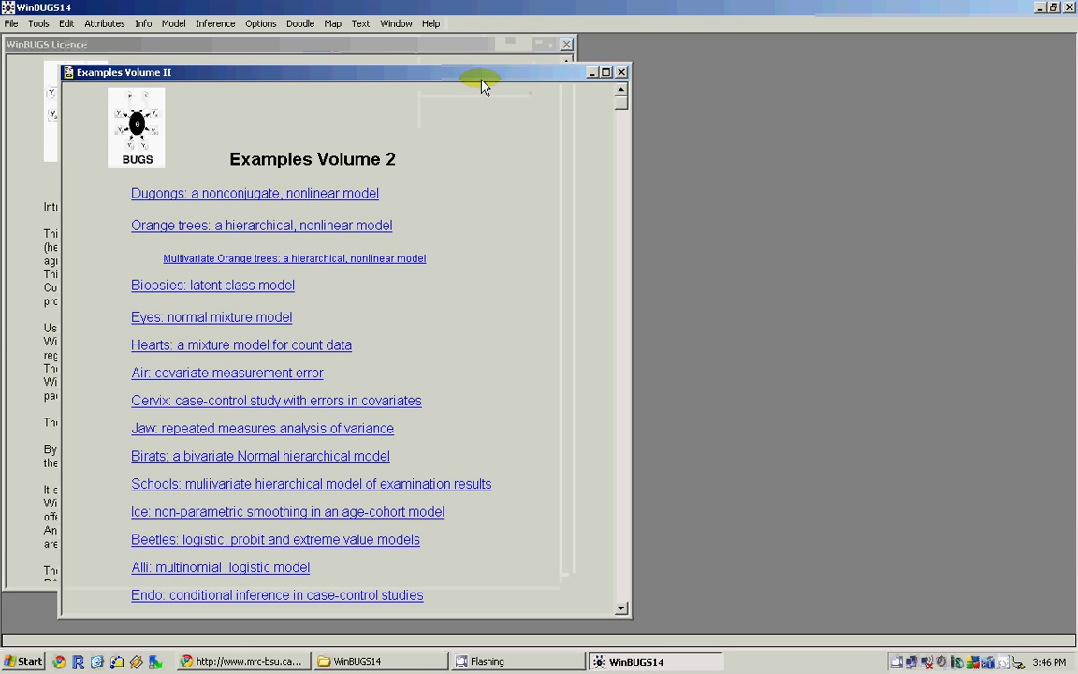
scroll(486, 184, down, 3)
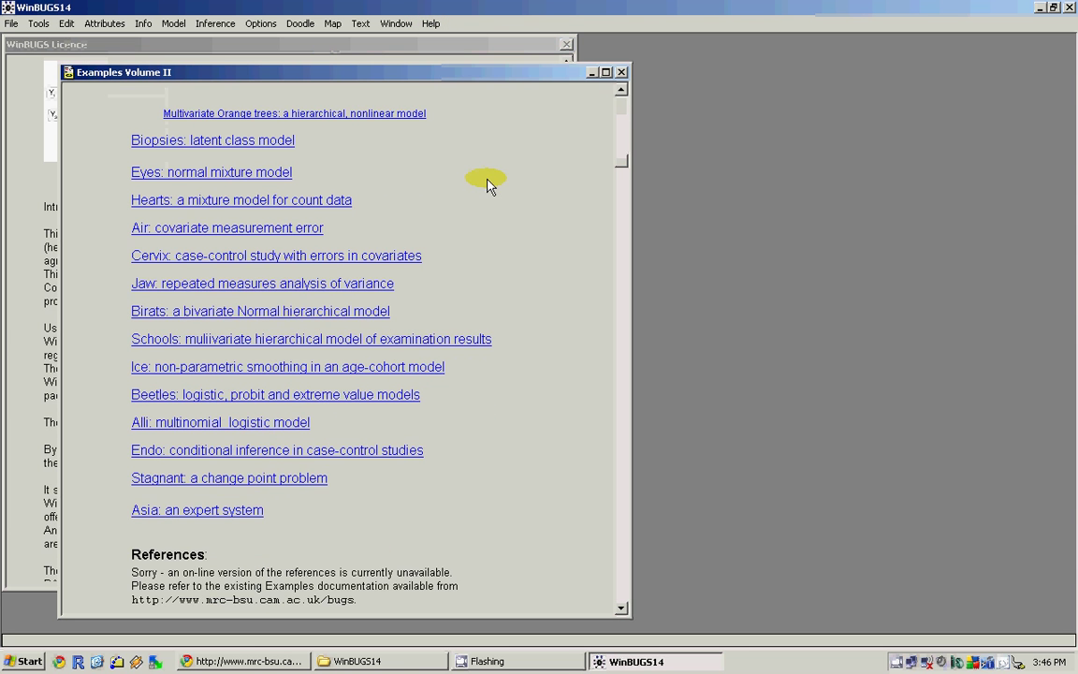
click(185, 232)
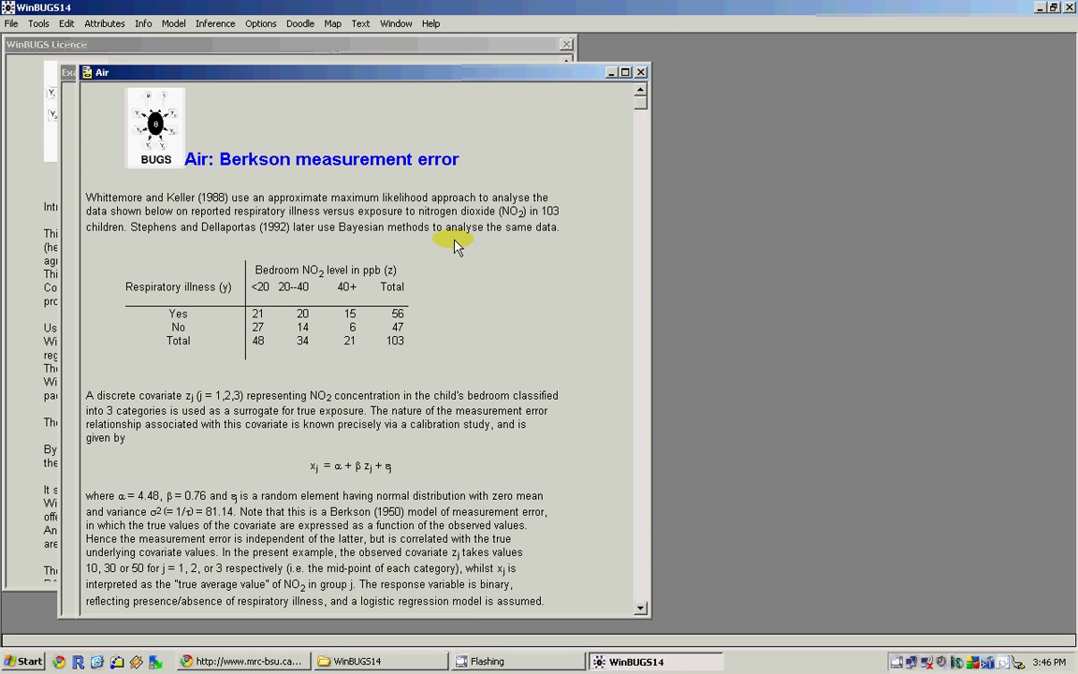
scroll(550, 304, down, 3)
scroll(550, 308, down, 3)
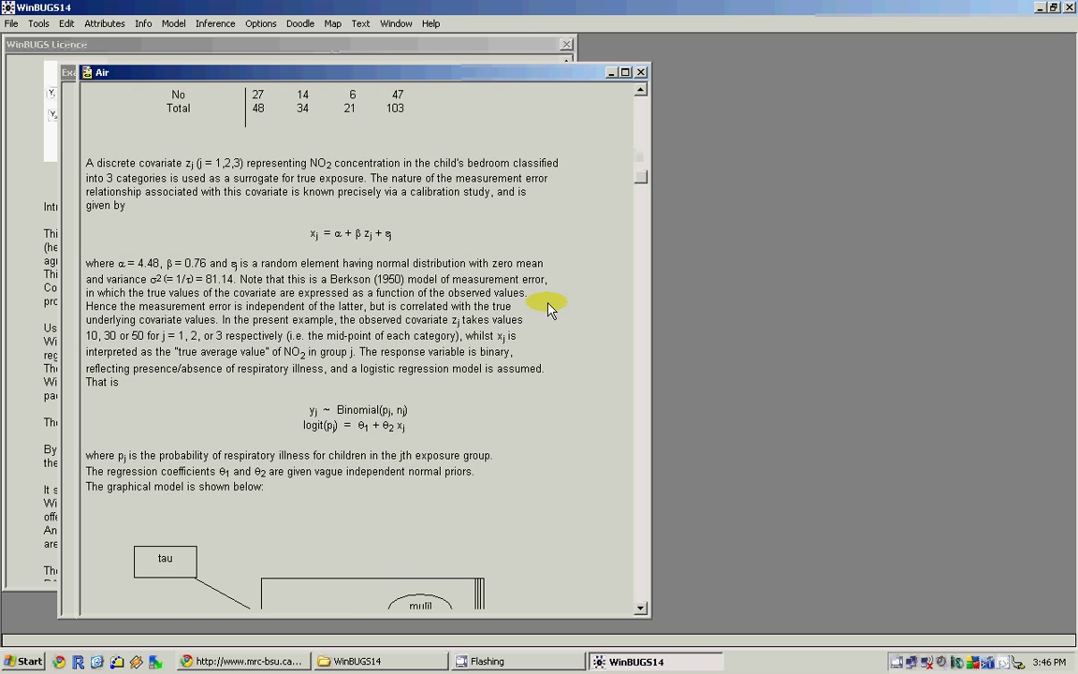
scroll(550, 308, down, 20)
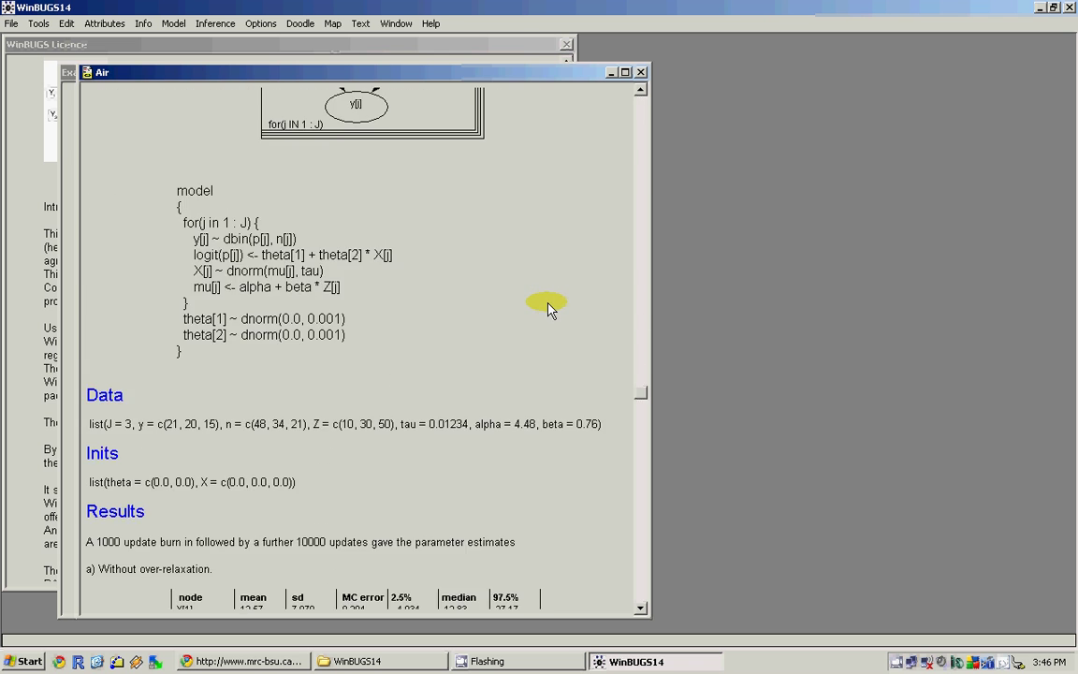
scroll(388, 271, up, 2)
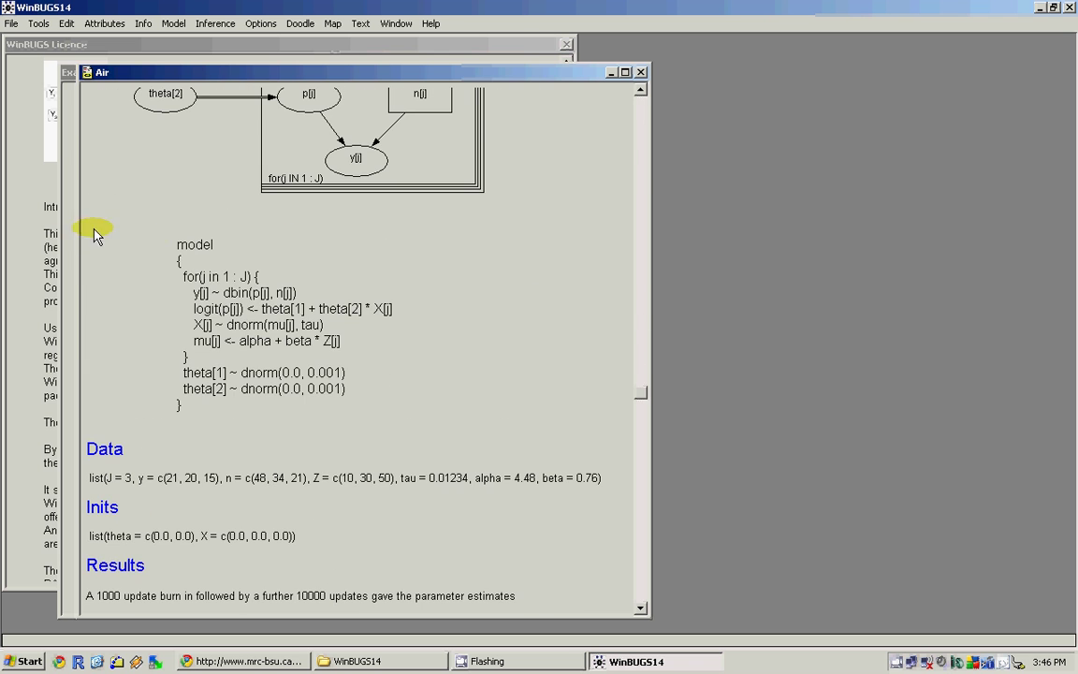
Step: Copy the Air model code into a new untitled document placed to the right
drag(91, 234, 240, 402)
right_click(271, 343)
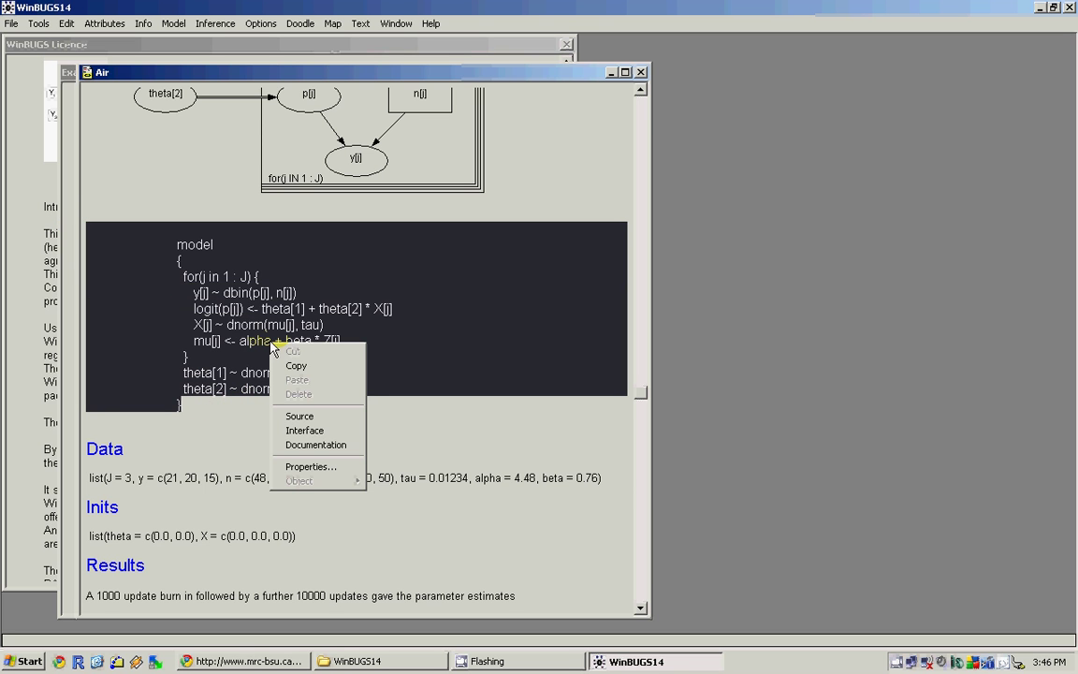
click(305, 367)
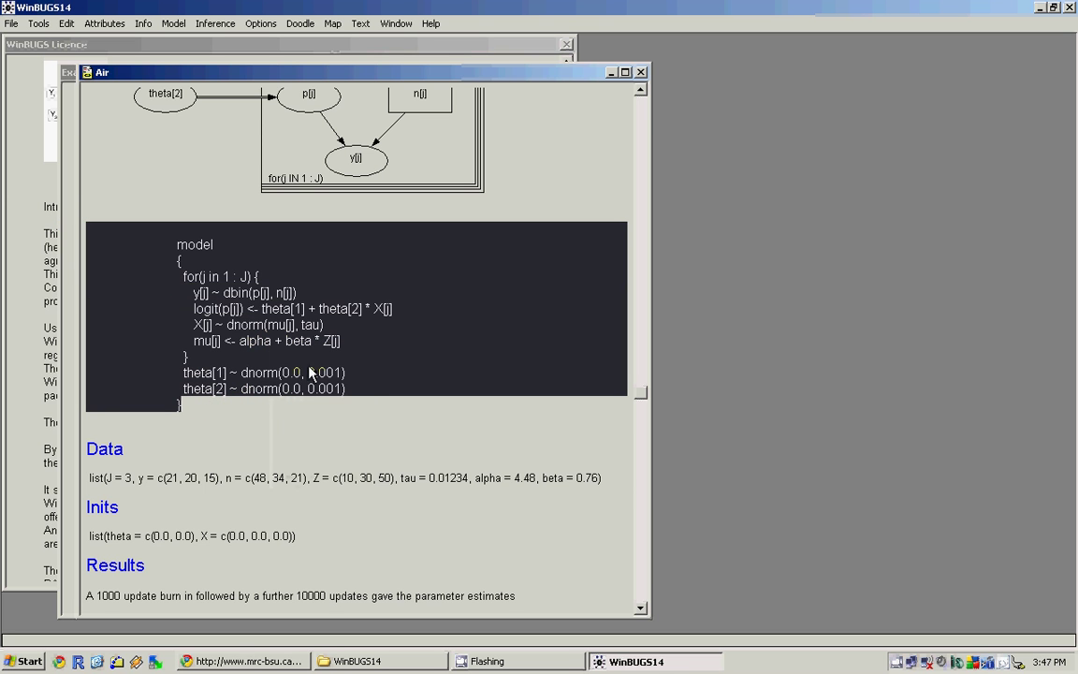
click(12, 25)
click(24, 39)
right_click(281, 216)
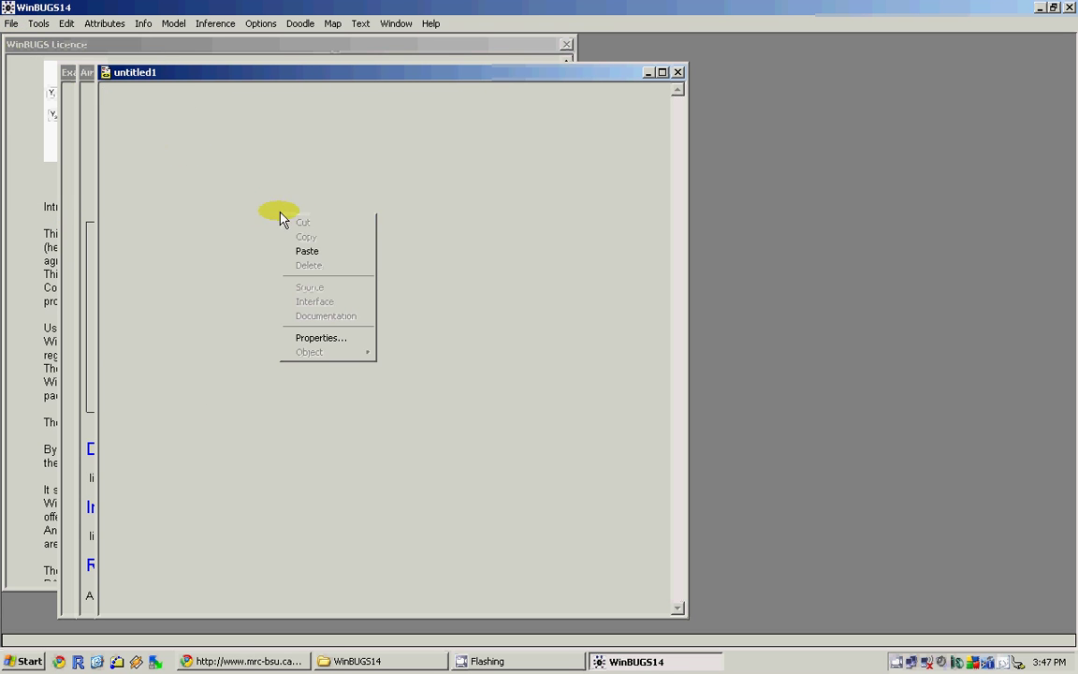
click(307, 251)
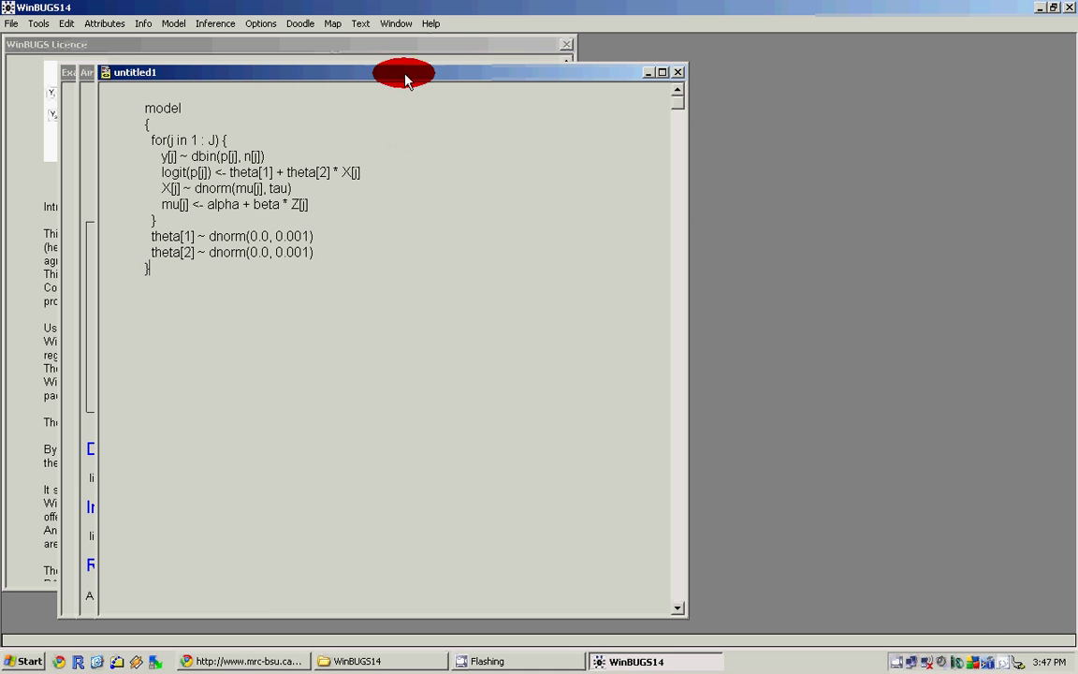
drag(405, 77, 707, 91)
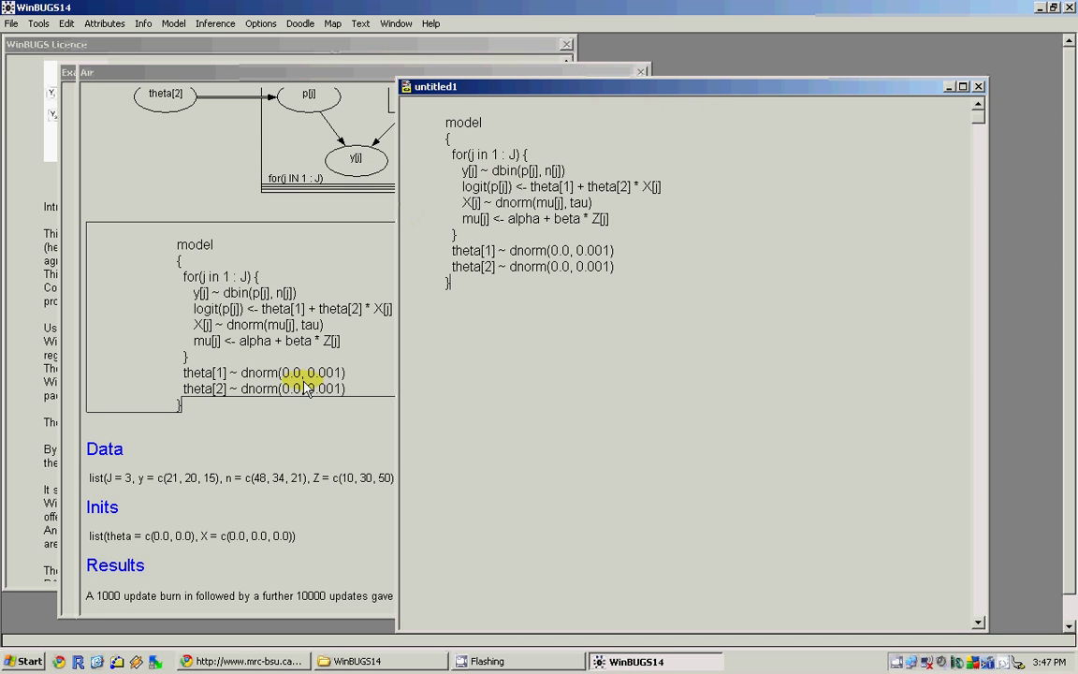
Step: Select the Data list line in the Air example
click(286, 428)
scroll(285, 428, down, 3)
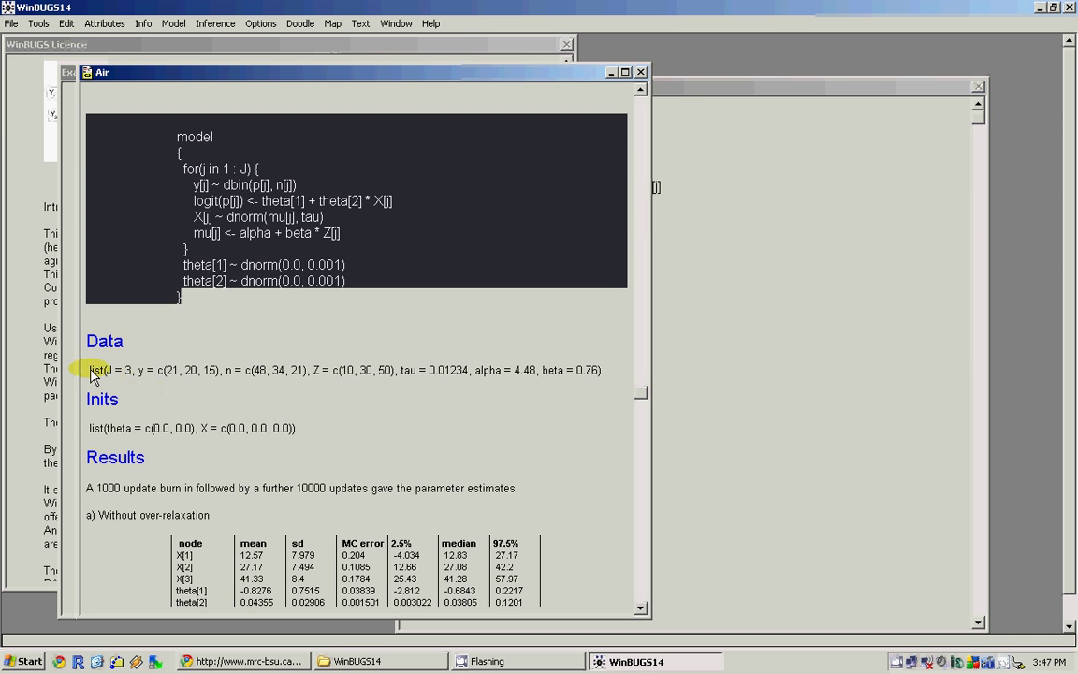
drag(91, 372, 609, 377)
Step: Paste the Air data list and the first Inits list below the model in untitled1
click(814, 335)
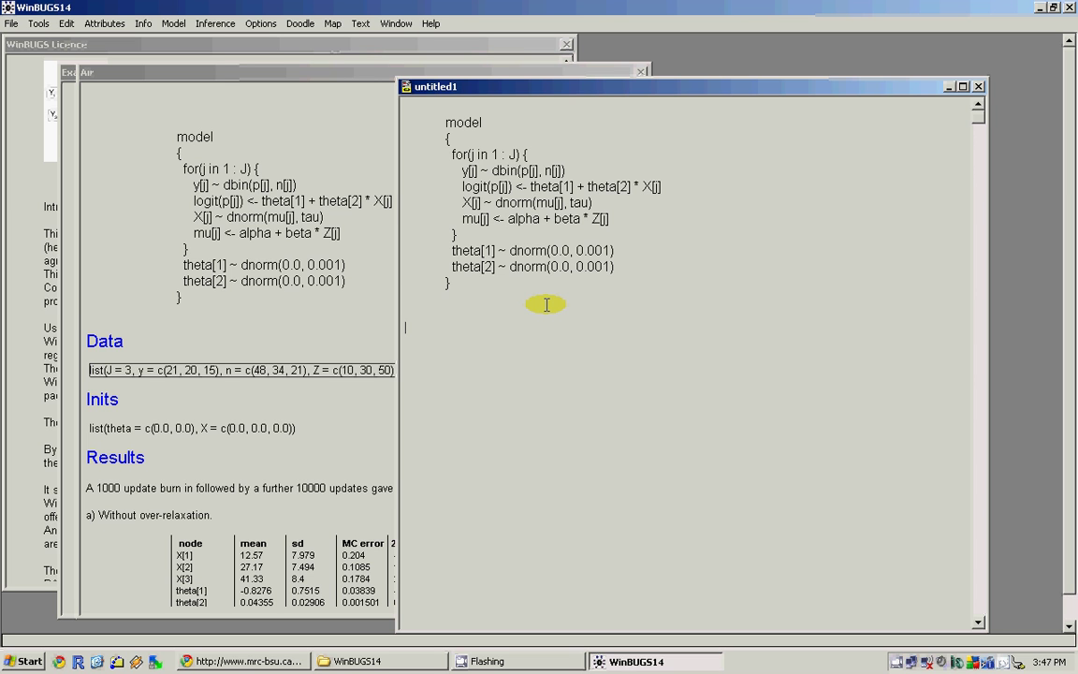
key(ctrl+v)
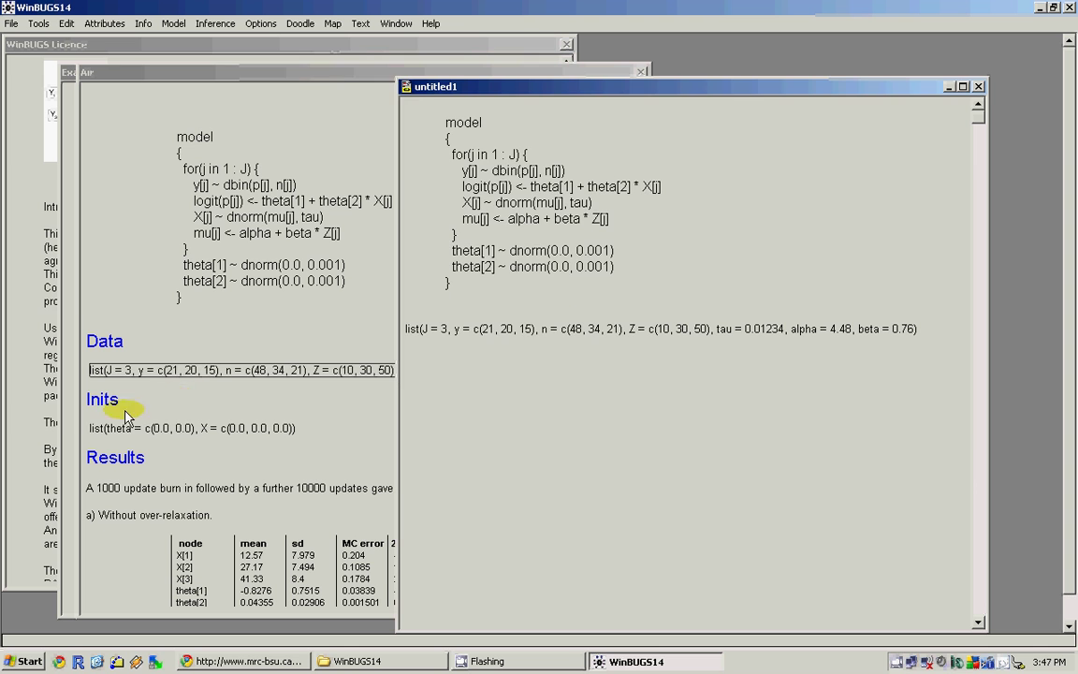
click(93, 429)
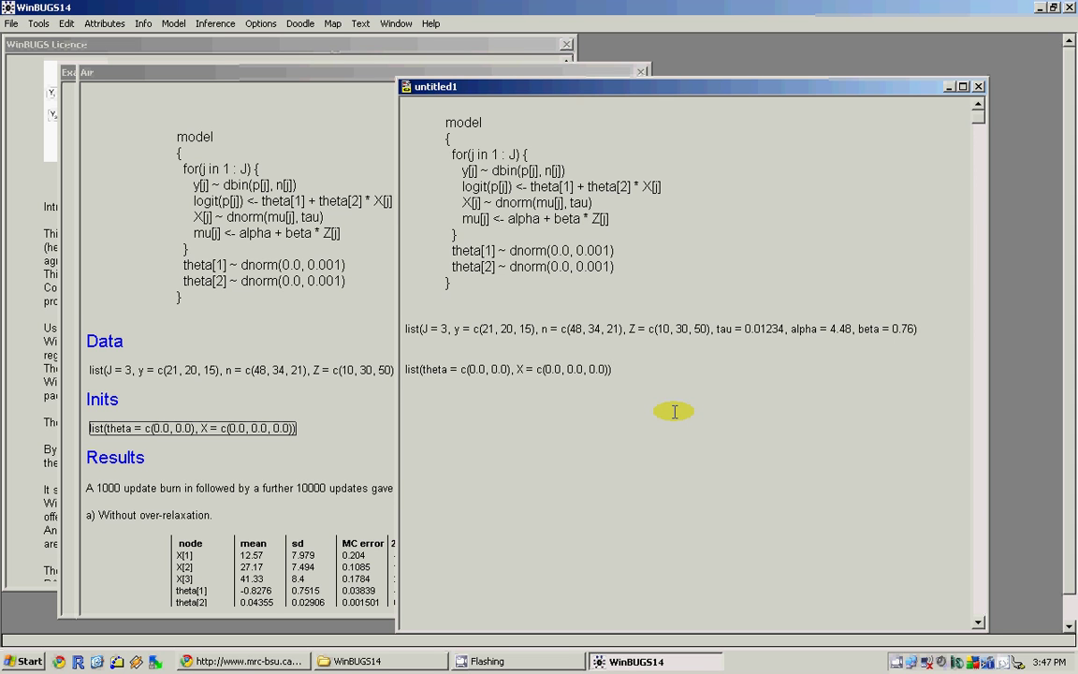
key(shift+Up)
key(shift+Left)
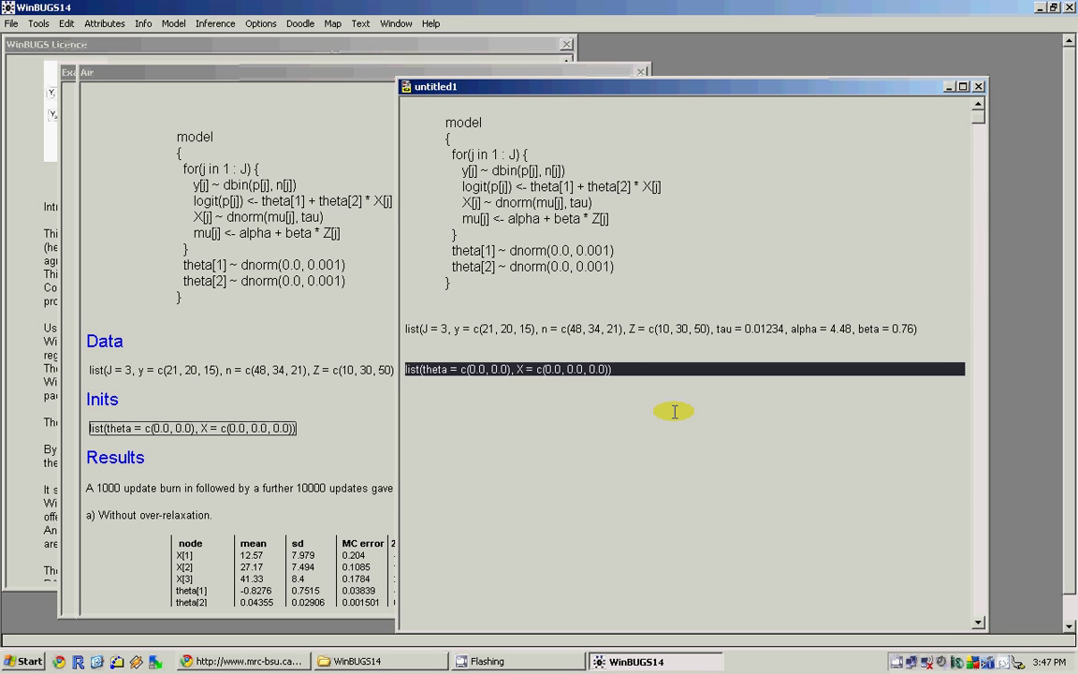
key(Right)
Step: Add a second inits list with theta c(-1.0,1.0), X c(10.0,10.0,10.0), plus a 'theta, X' line
key(ctrl+v)
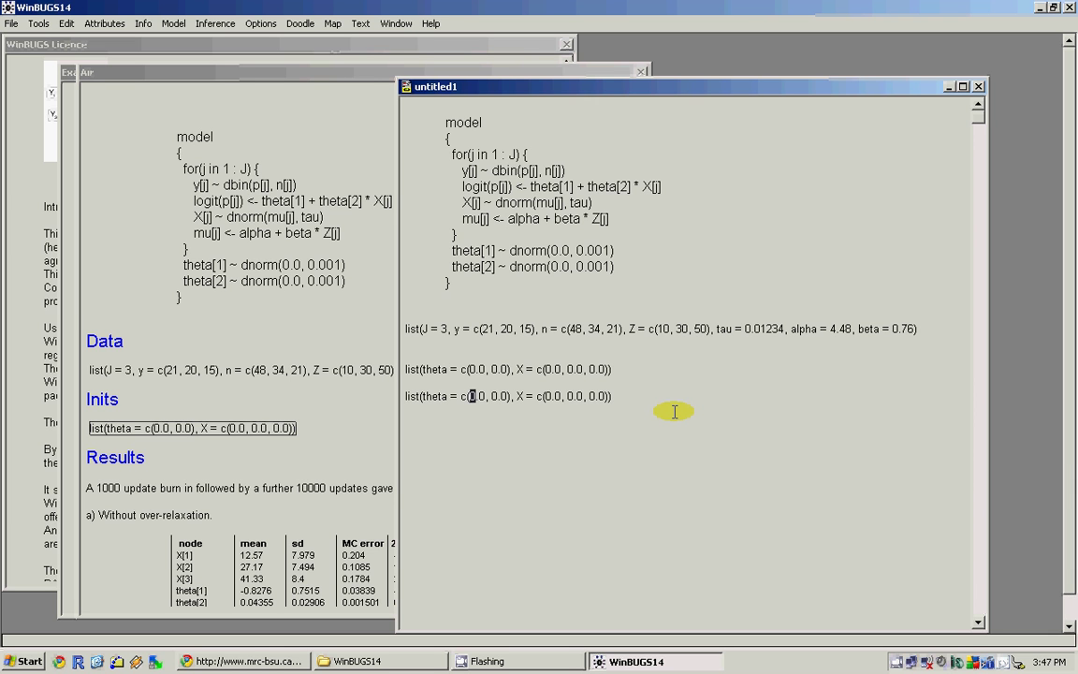
text(-1)
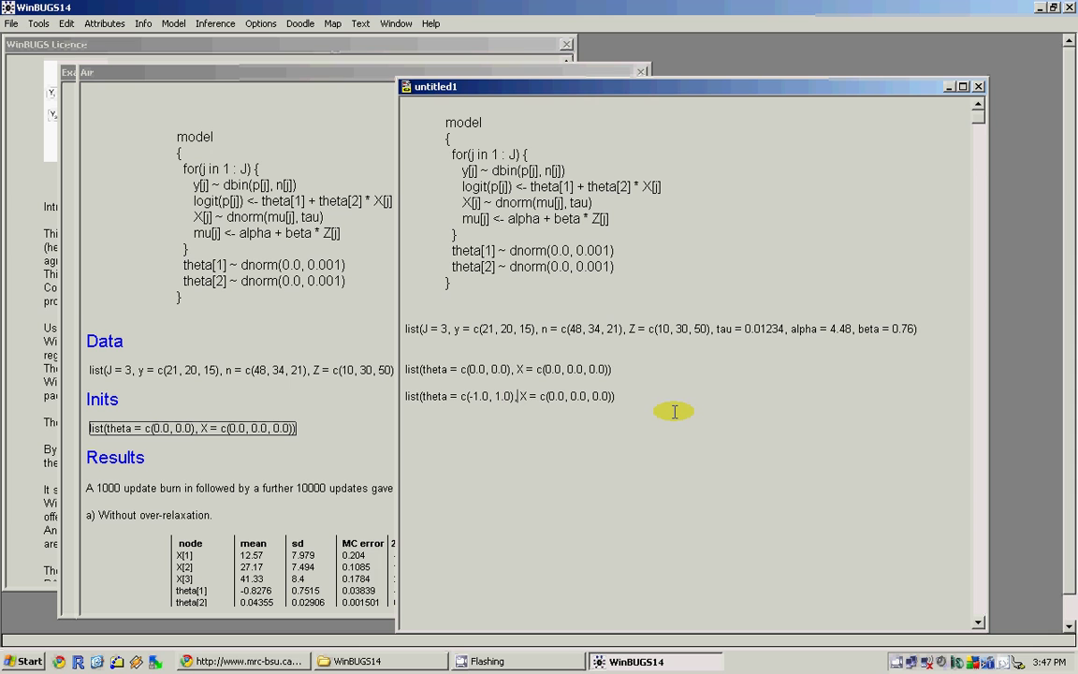
text(1)
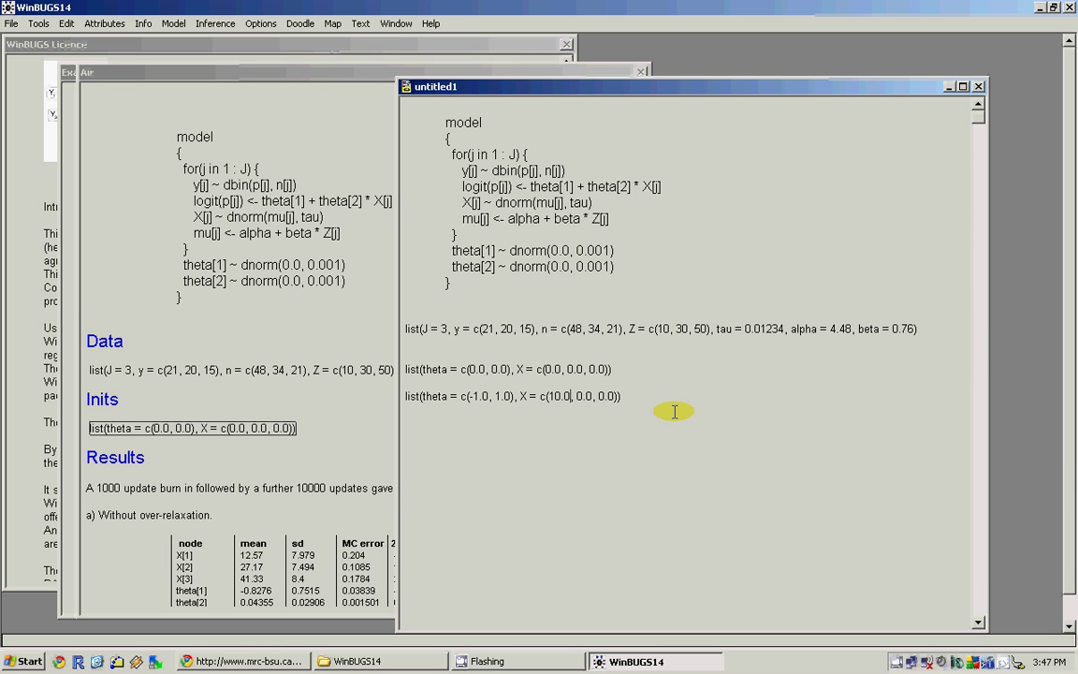
text(1)
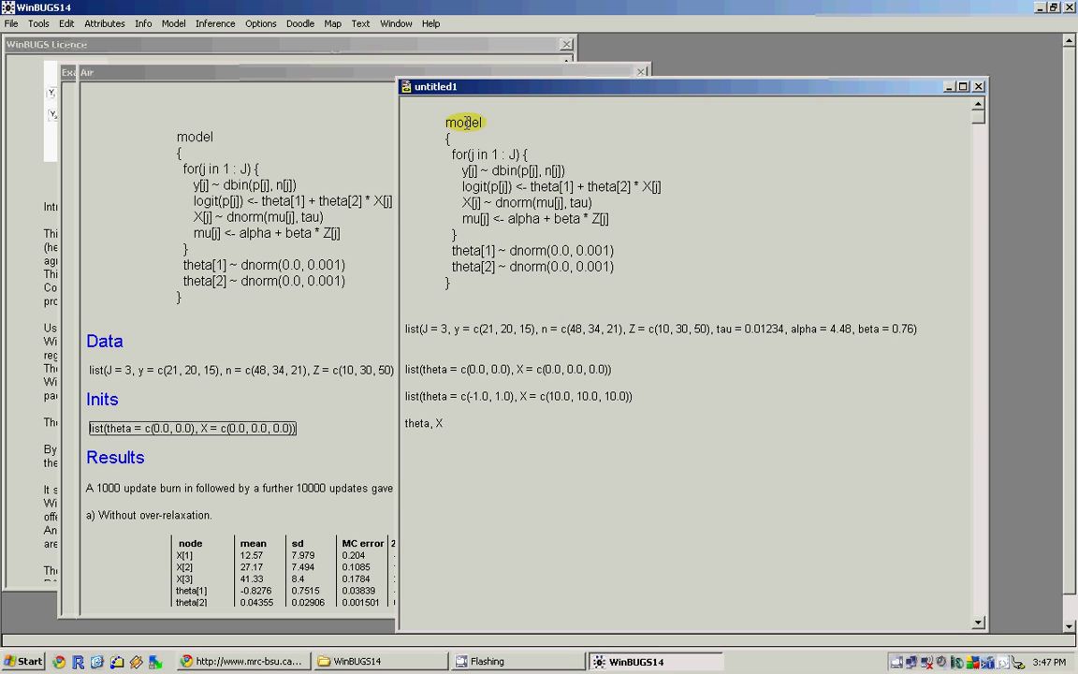
drag(480, 122, 402, 125)
Step: Check the model syntax in Specification and load the Air data list
click(175, 25)
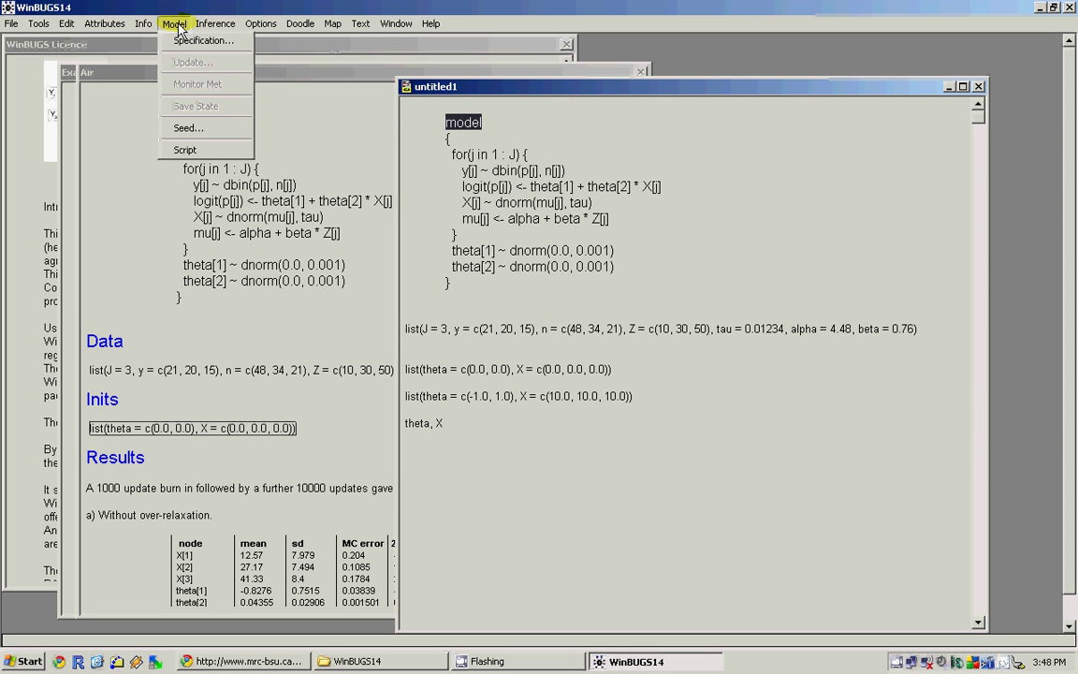
click(194, 40)
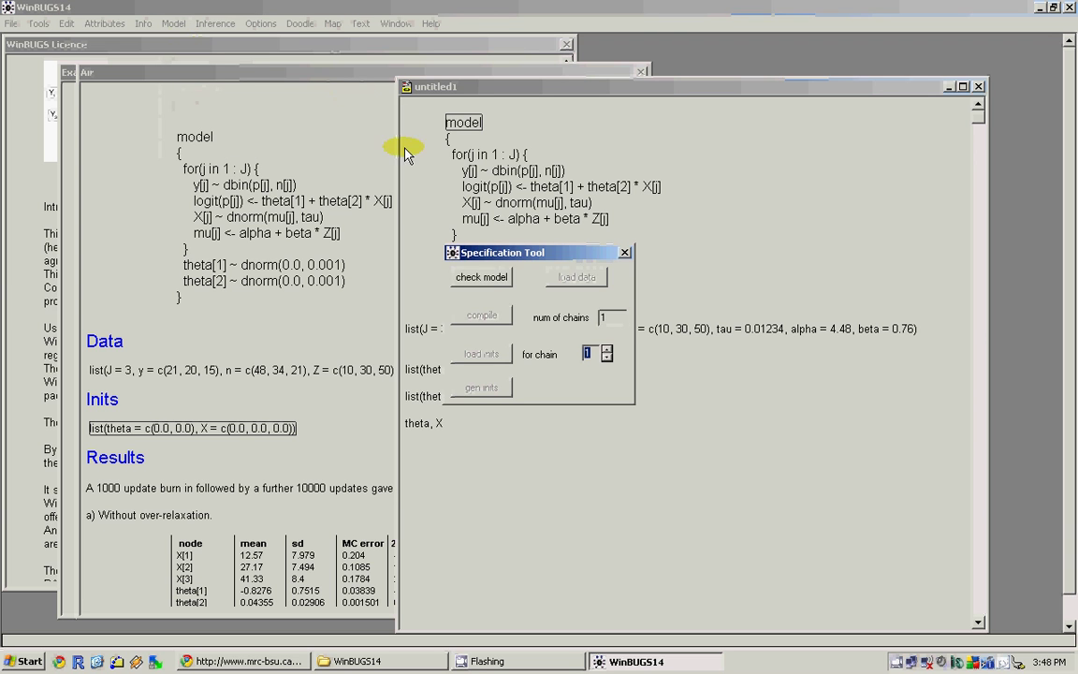
click(496, 277)
drag(499, 249, 251, 199)
click(417, 329)
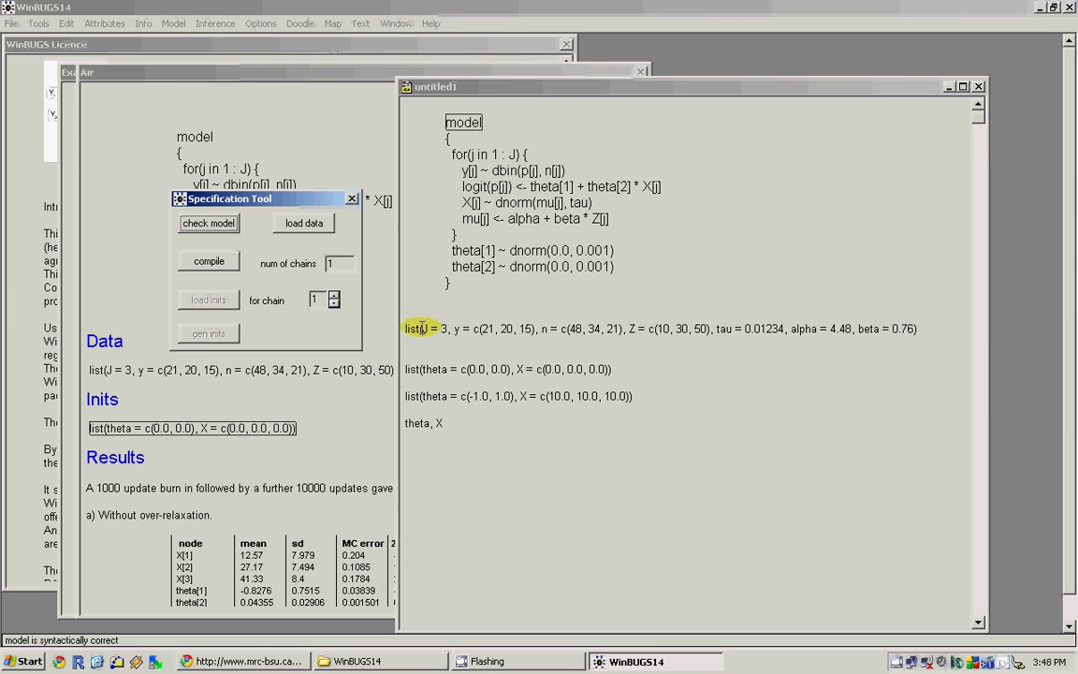
double_click(416, 328)
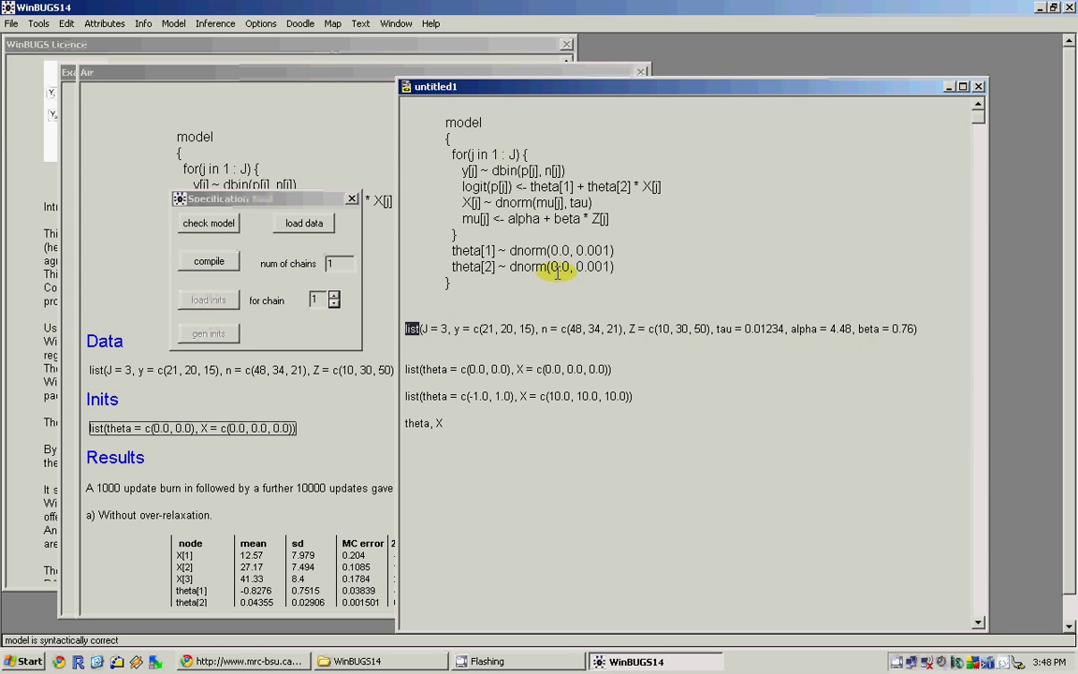
click(306, 225)
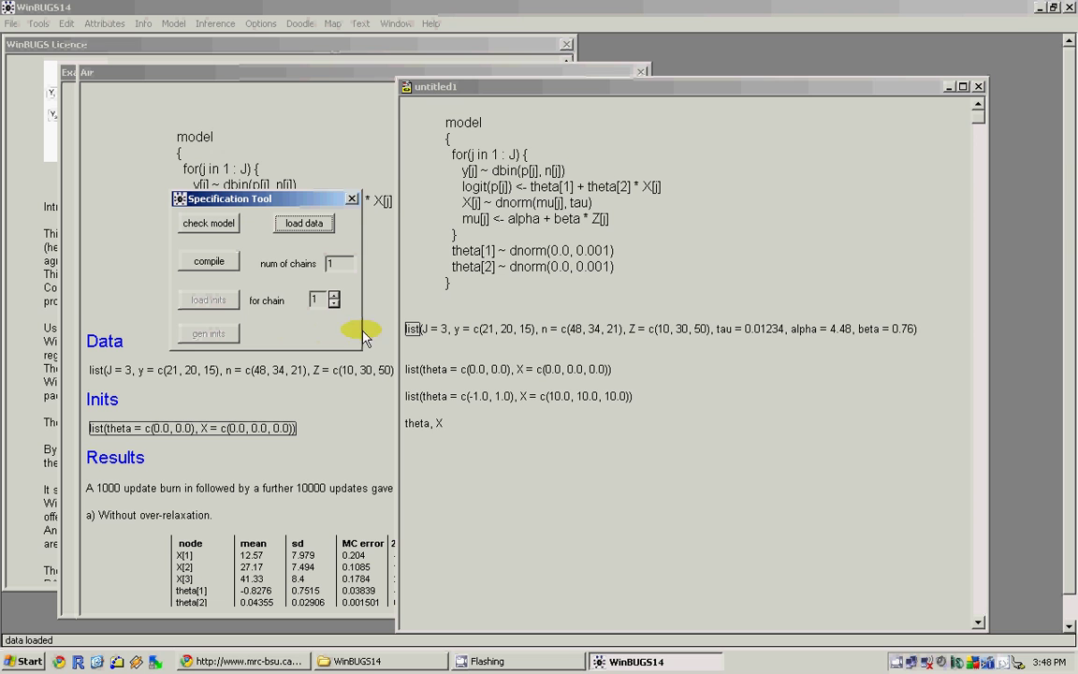
Step: Compile the model for 2 chains and load initial values for chains 1 and 2
double_click(333, 264)
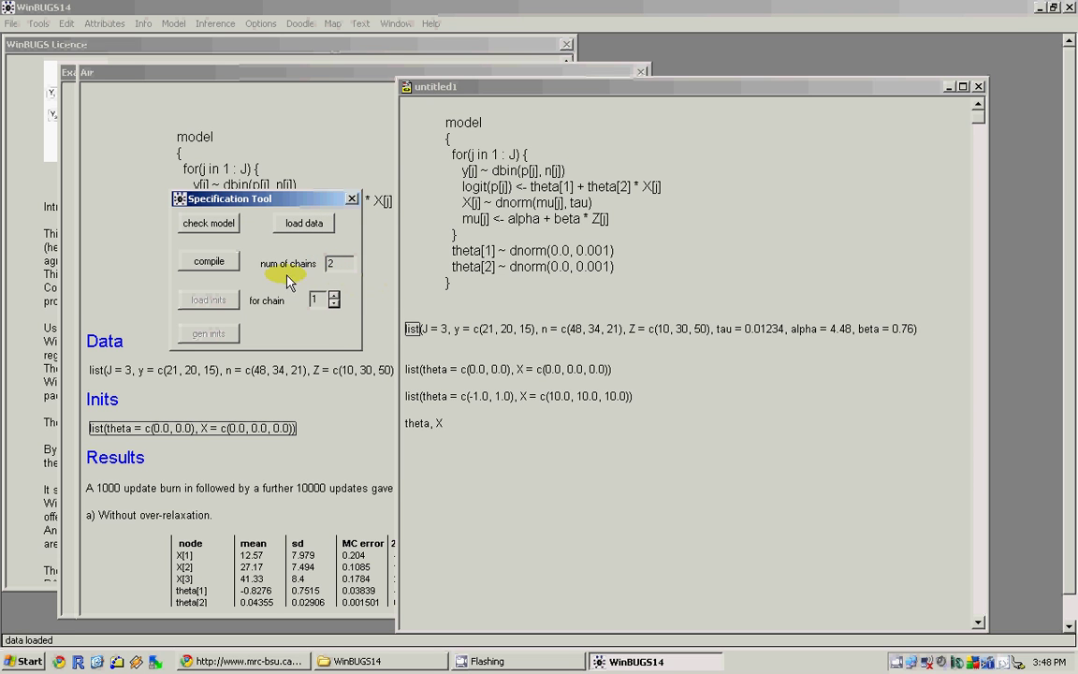
click(213, 266)
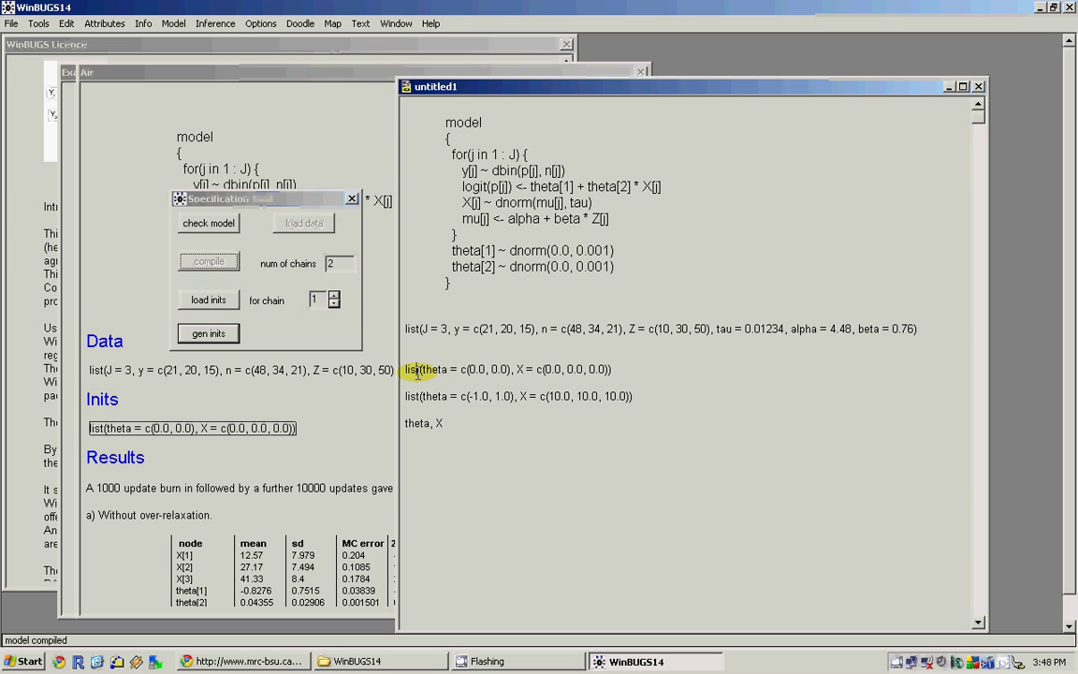
click(219, 300)
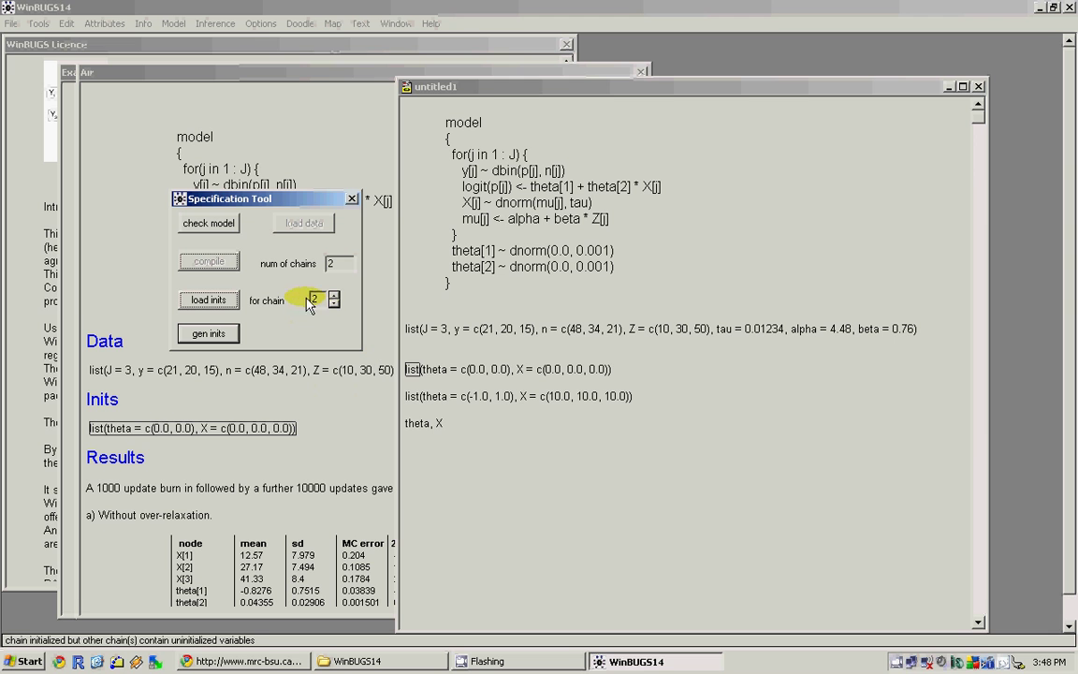
click(412, 395)
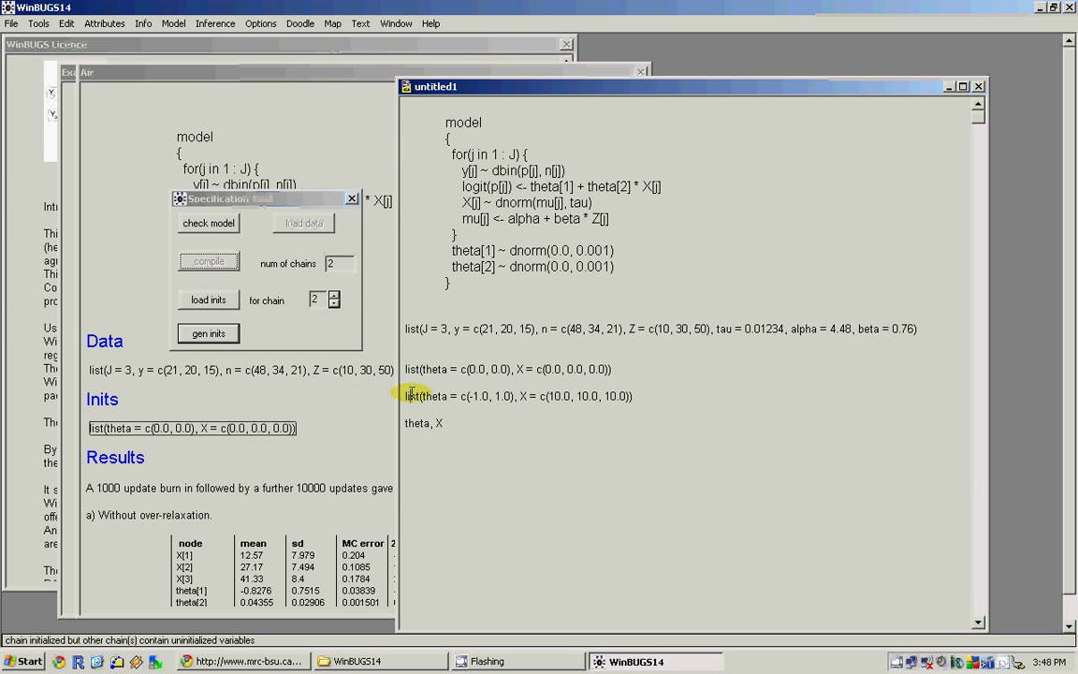
double_click(412, 395)
click(209, 301)
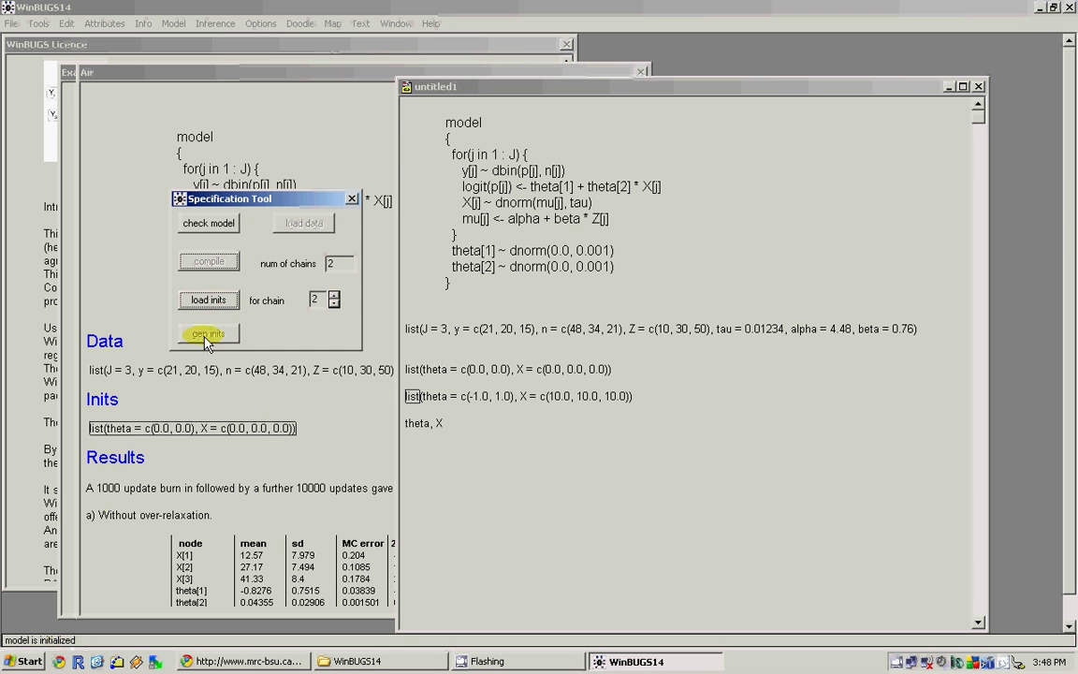
click(352, 199)
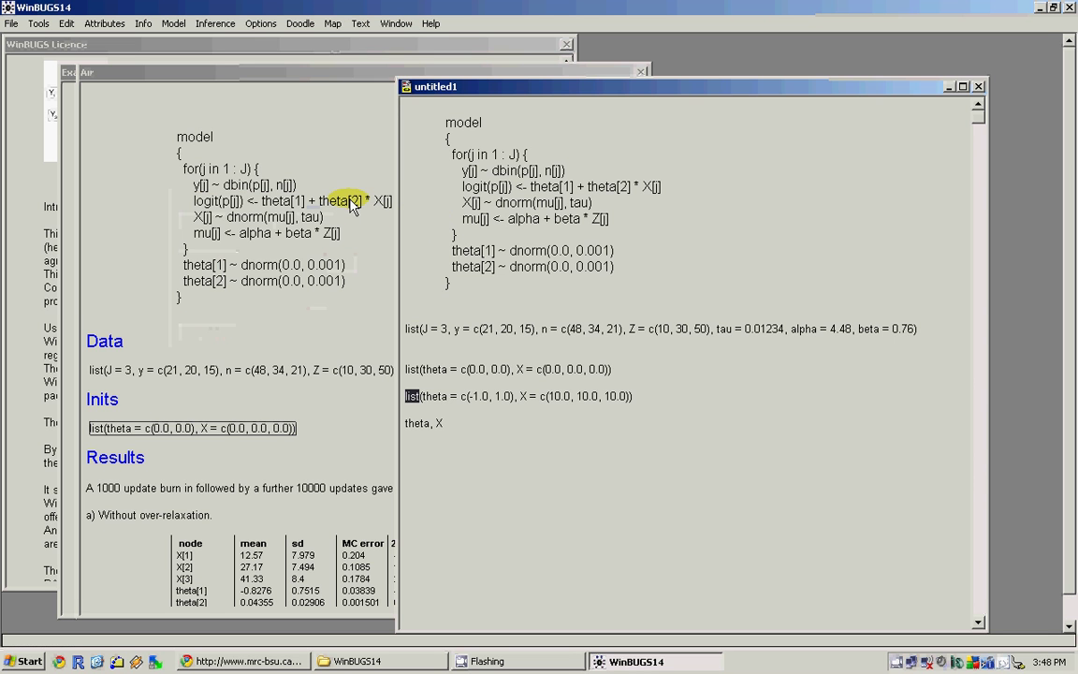
click(261, 23)
mouse_move(226, 31)
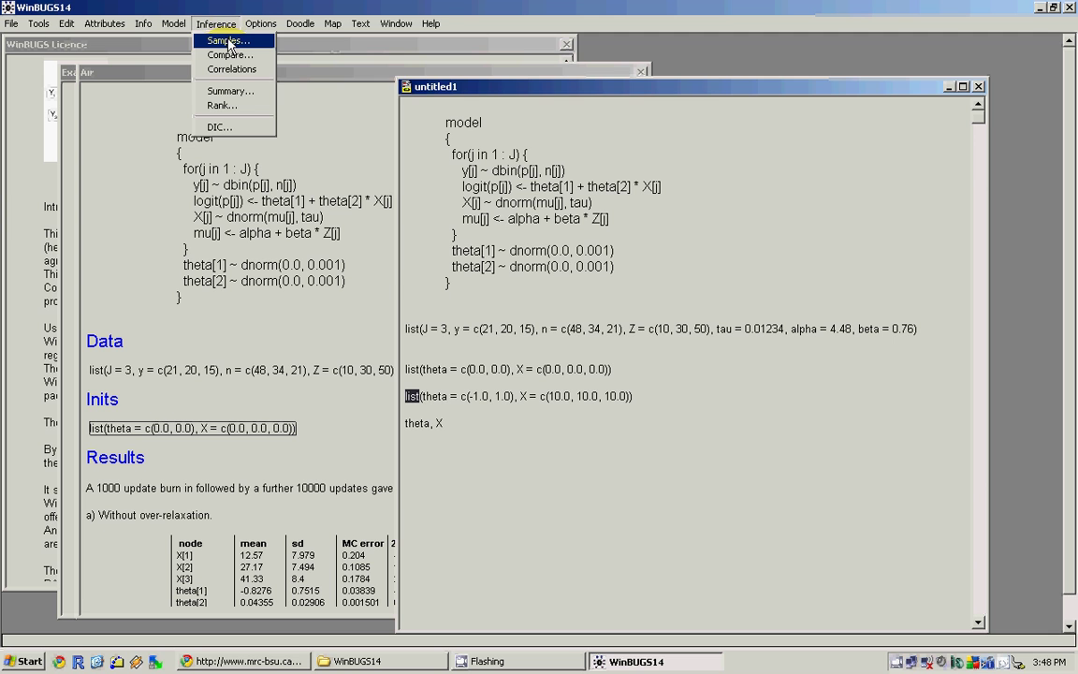
Step: Set sample monitors on theta and X, then enter * as the node
click(227, 42)
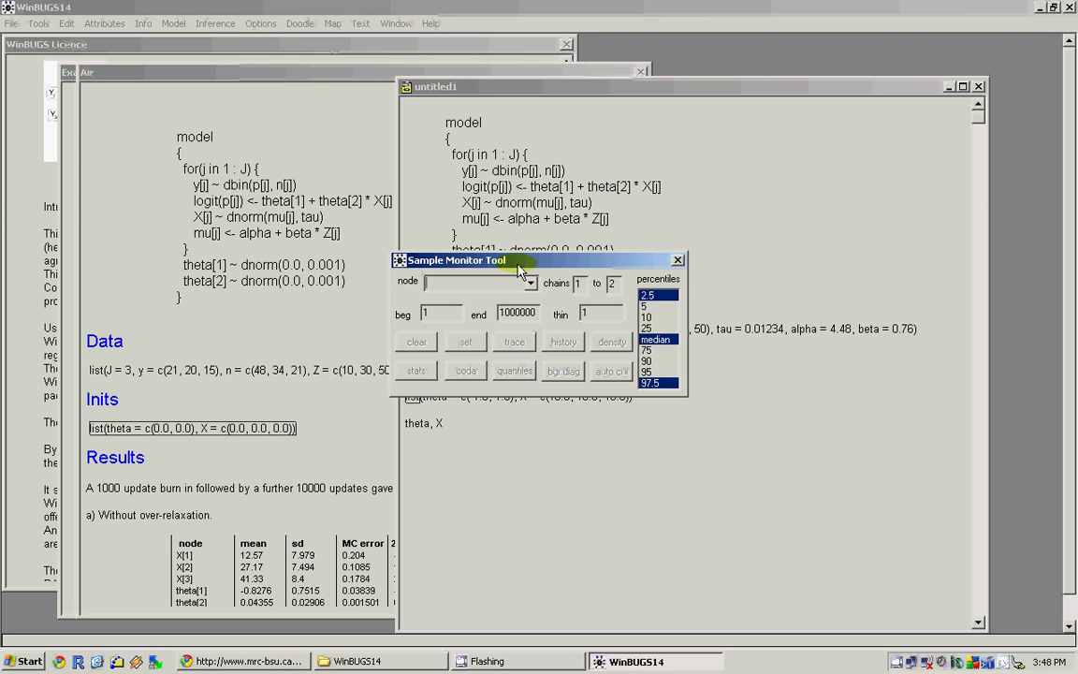
drag(520, 269, 810, 178)
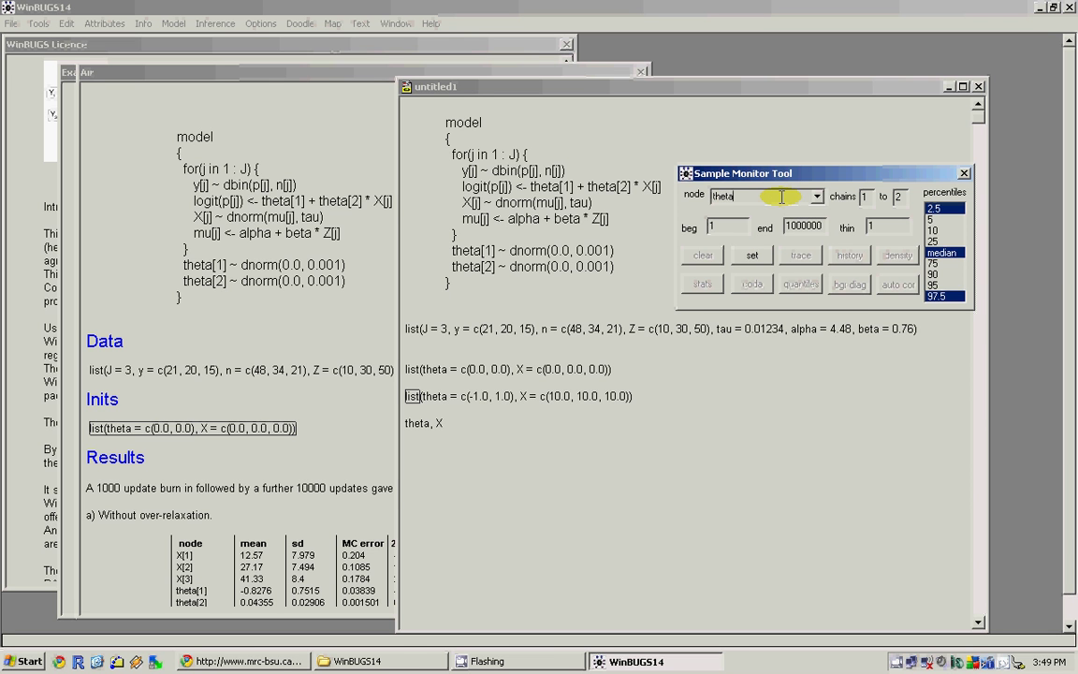
click(752, 255)
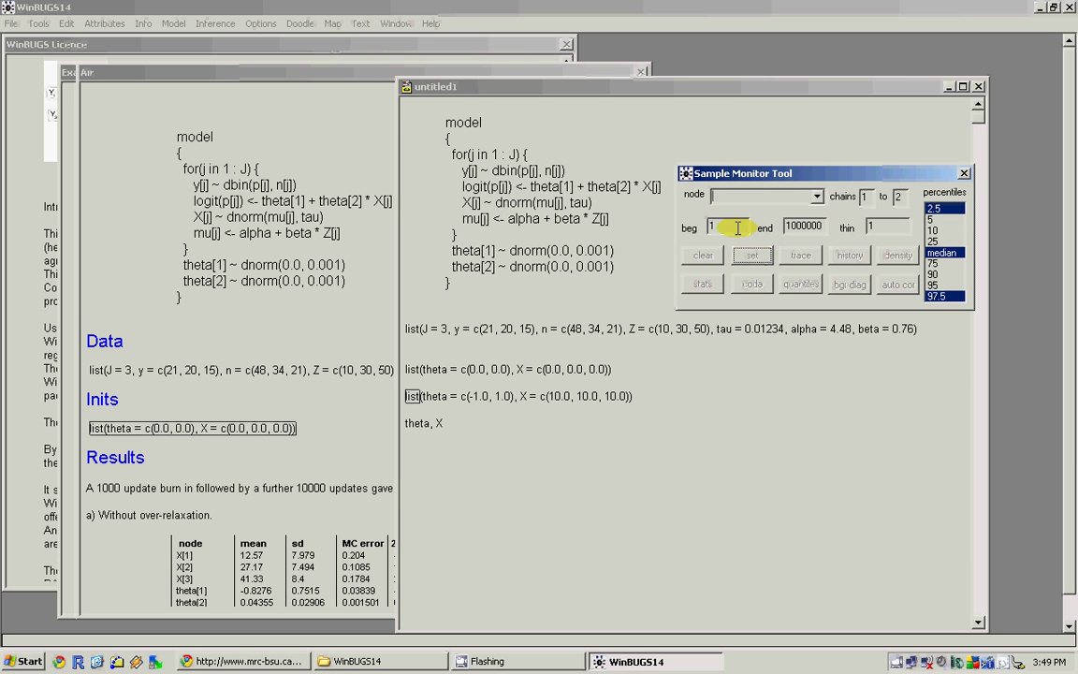
text(X)
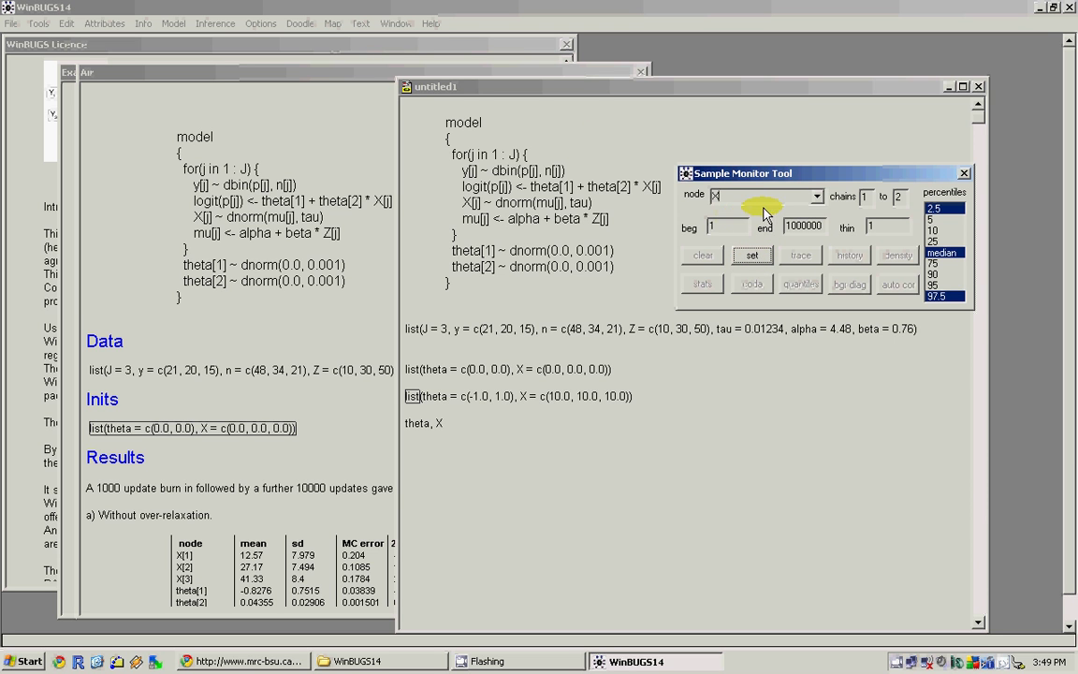
click(753, 256)
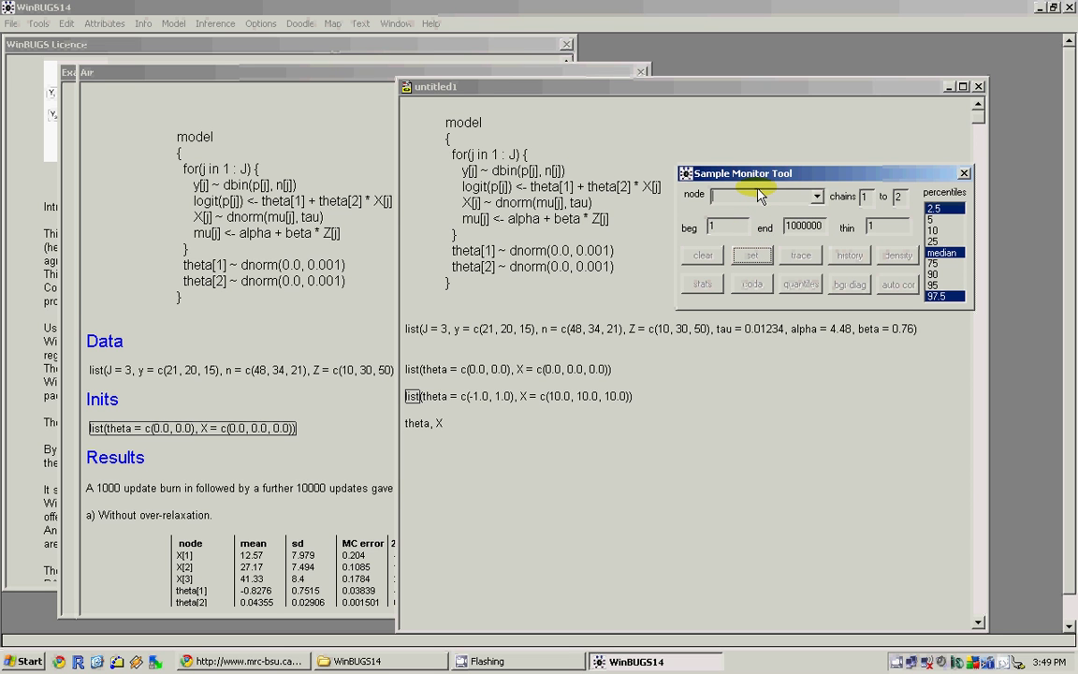
text(*)
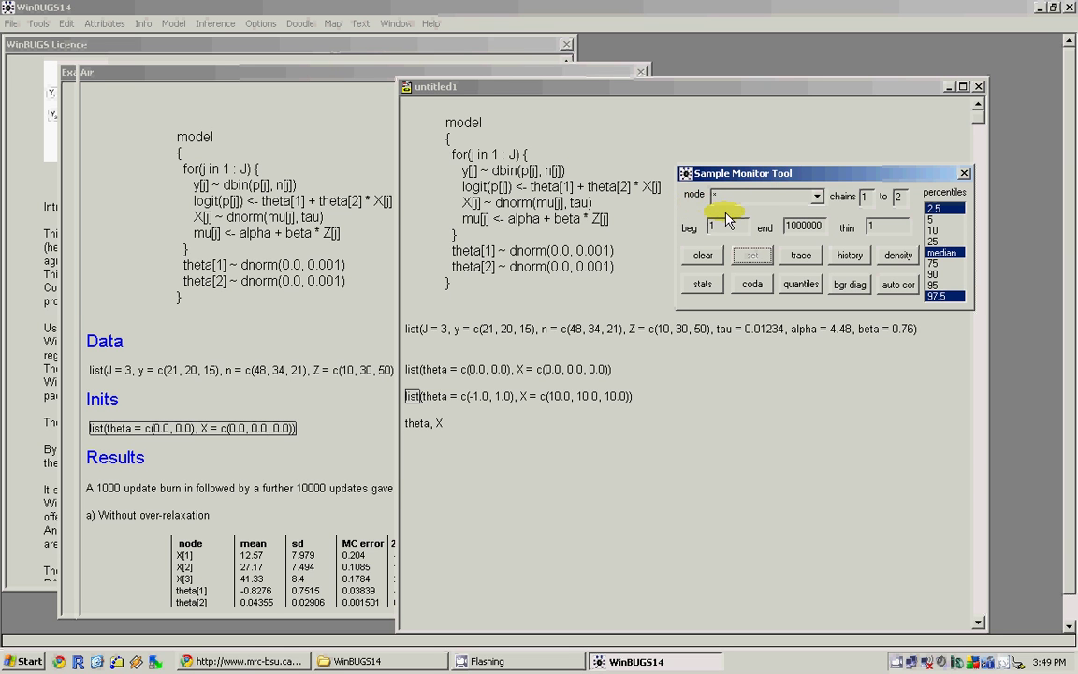
Step: Run 1000 sampling iterations from the Update Tool
click(210, 25)
mouse_move(190, 28)
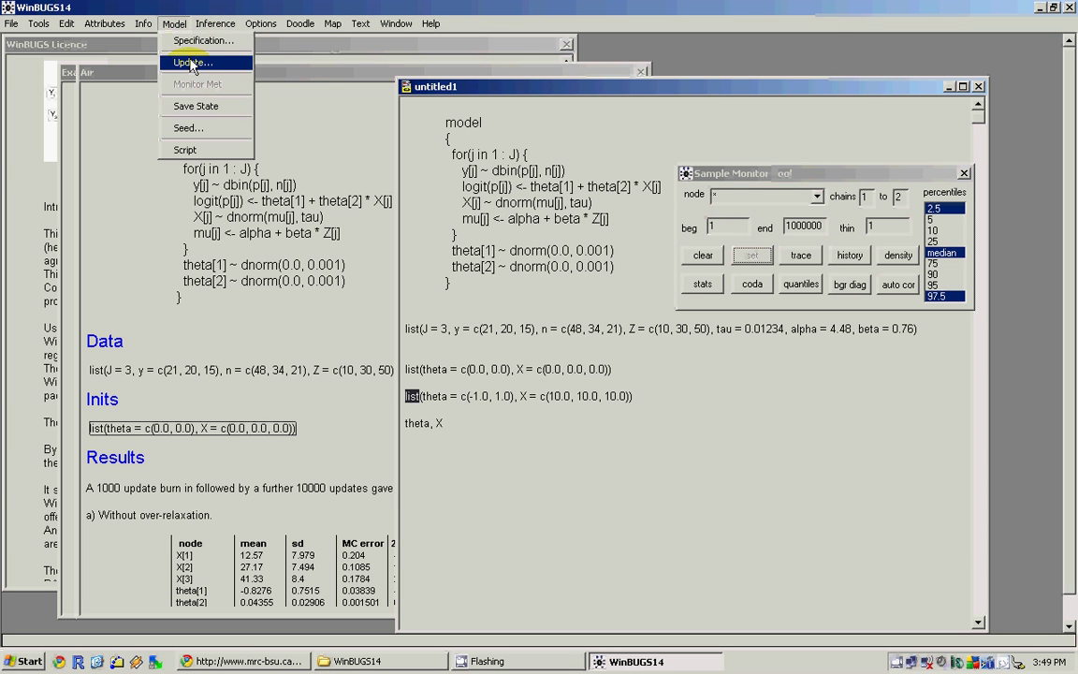
click(187, 62)
drag(491, 290, 299, 221)
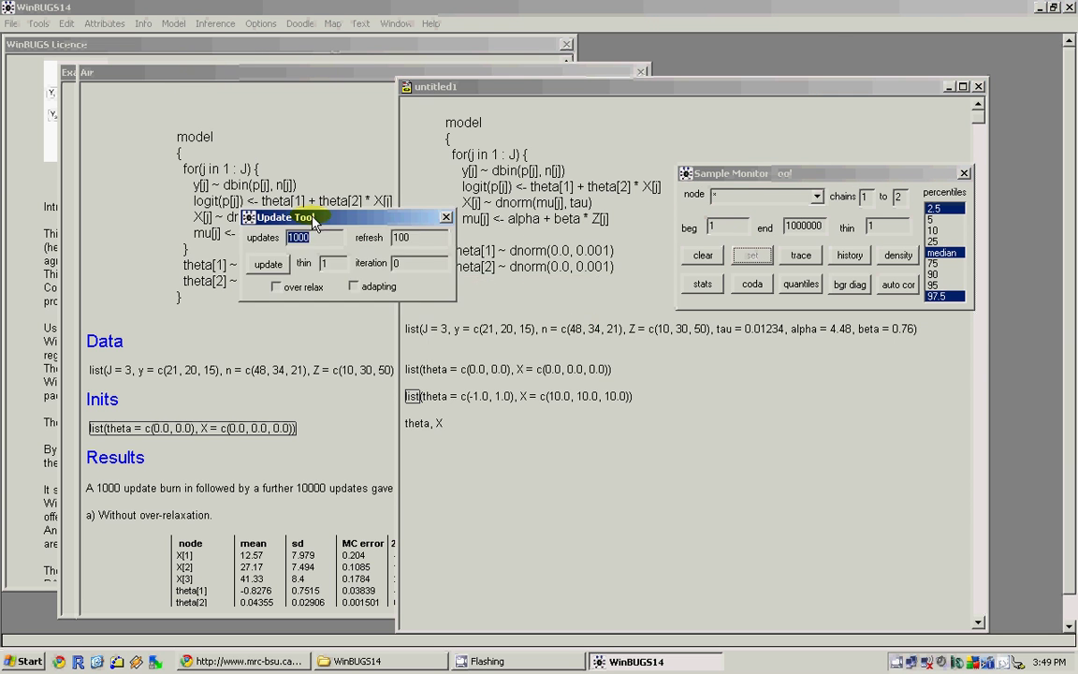
click(272, 267)
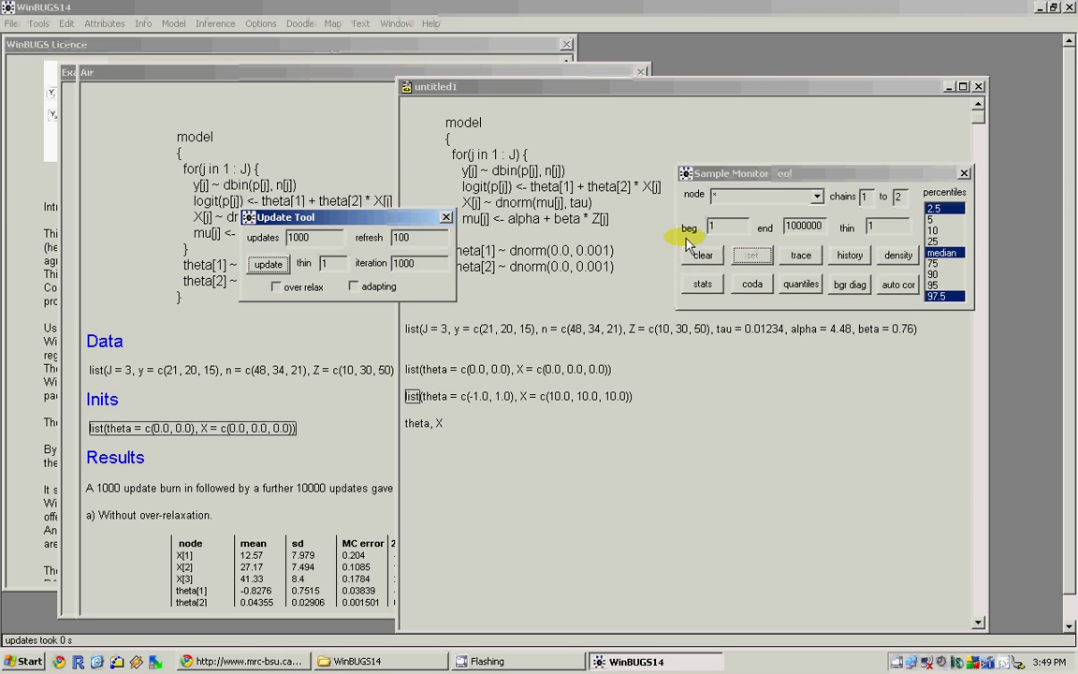
Step: Show dynamic trace plots of X[1]–X[3], theta[1] and theta[2] for both chains, and arrange the windows
click(800, 256)
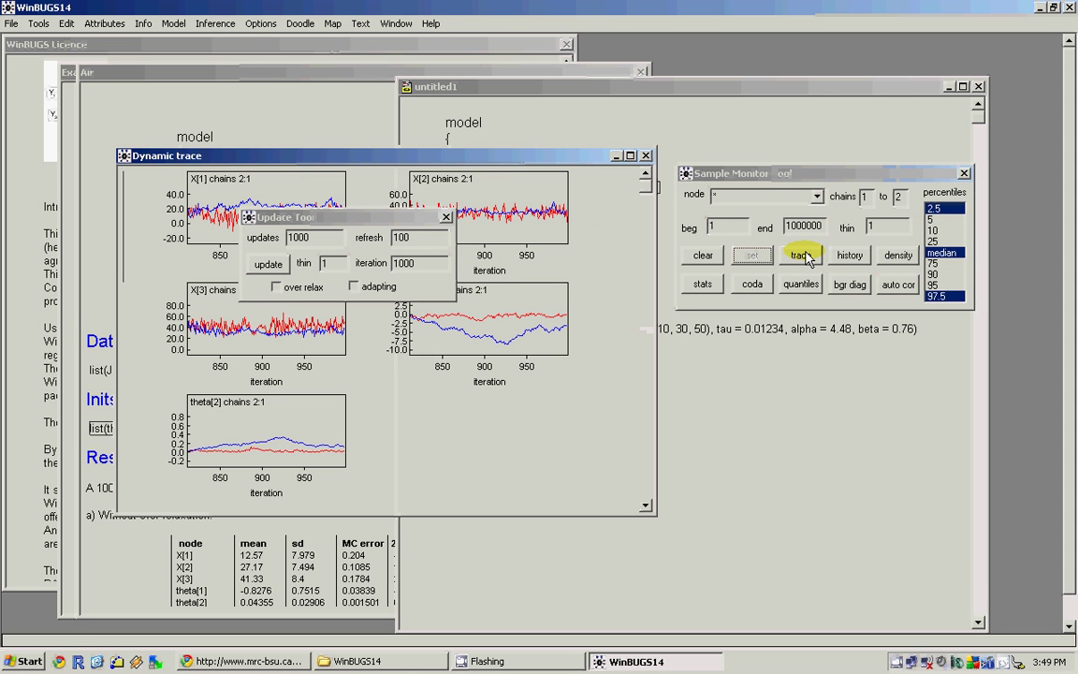
mouse_move(577, 158)
mouse_down()
mouse_move(748, 165)
mouse_move(776, 251)
mouse_up()
drag(412, 219, 896, 77)
drag(498, 243, 280, 178)
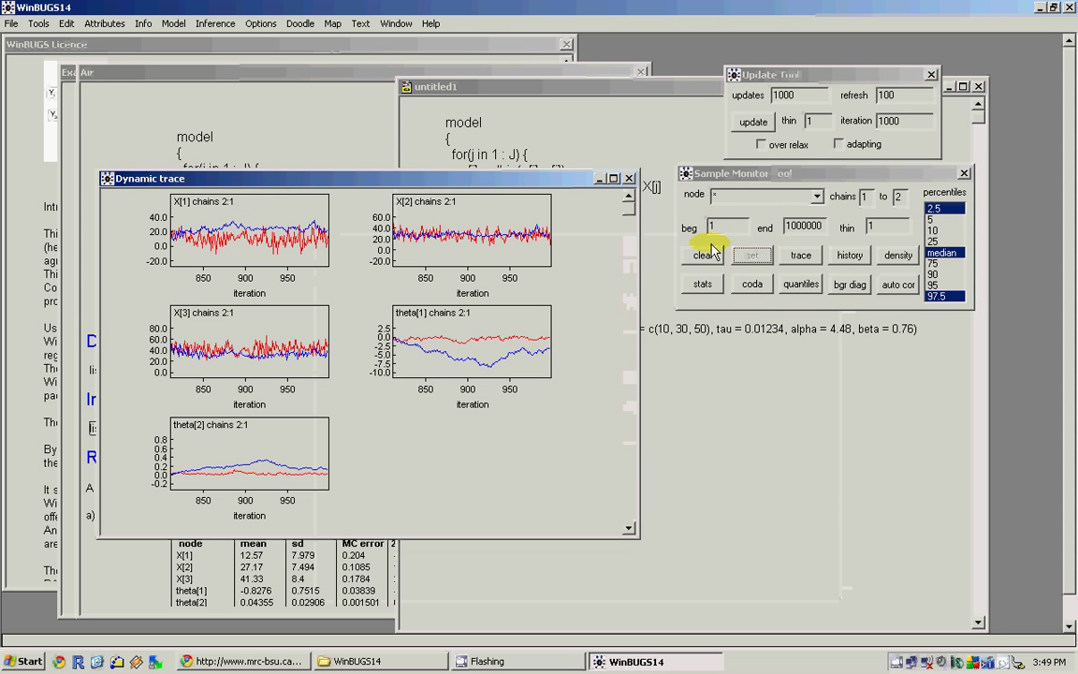
Step: Show history plots, kernel density plots and the summary statistics table, arranging each window
click(848, 256)
drag(417, 71, 365, 70)
click(899, 256)
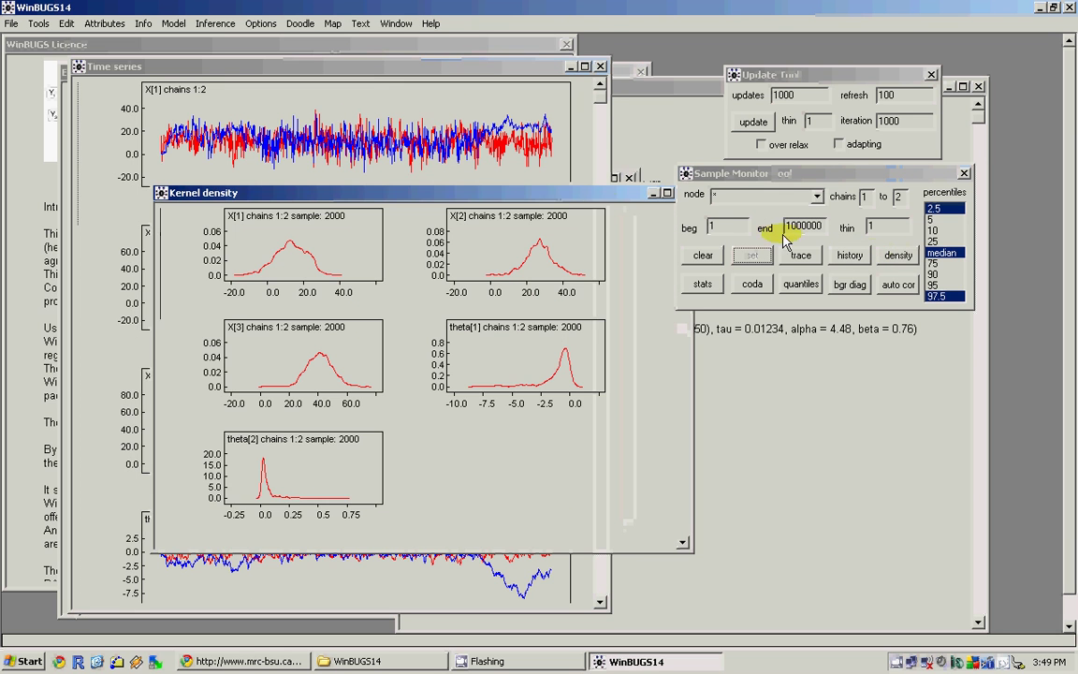
drag(560, 194, 441, 131)
click(702, 283)
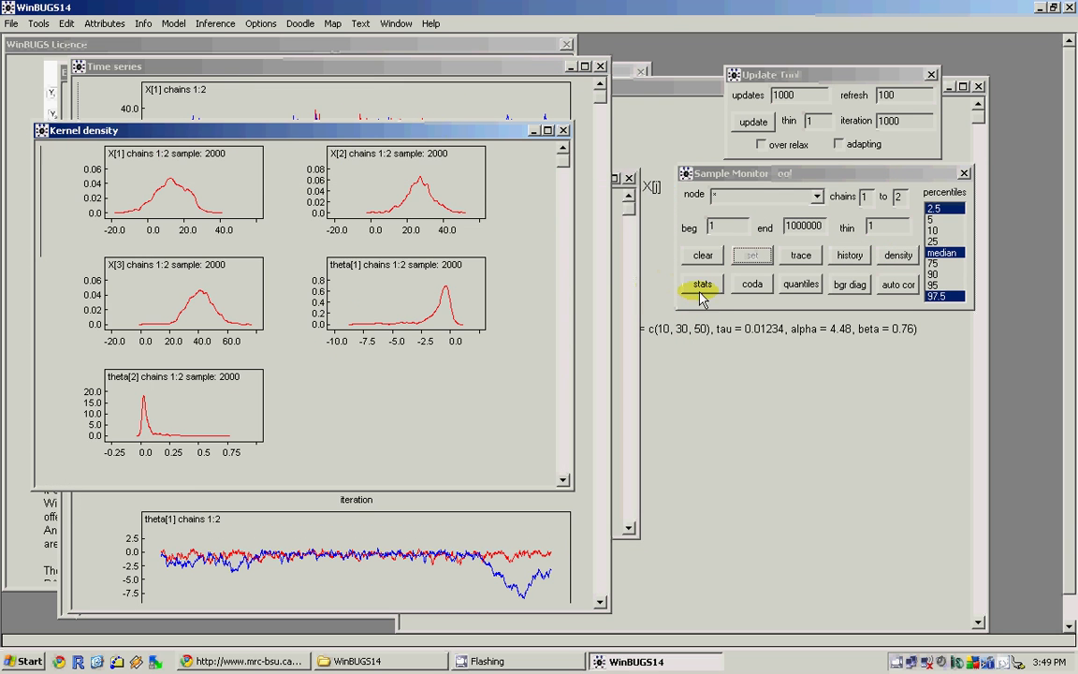
drag(535, 212, 403, 126)
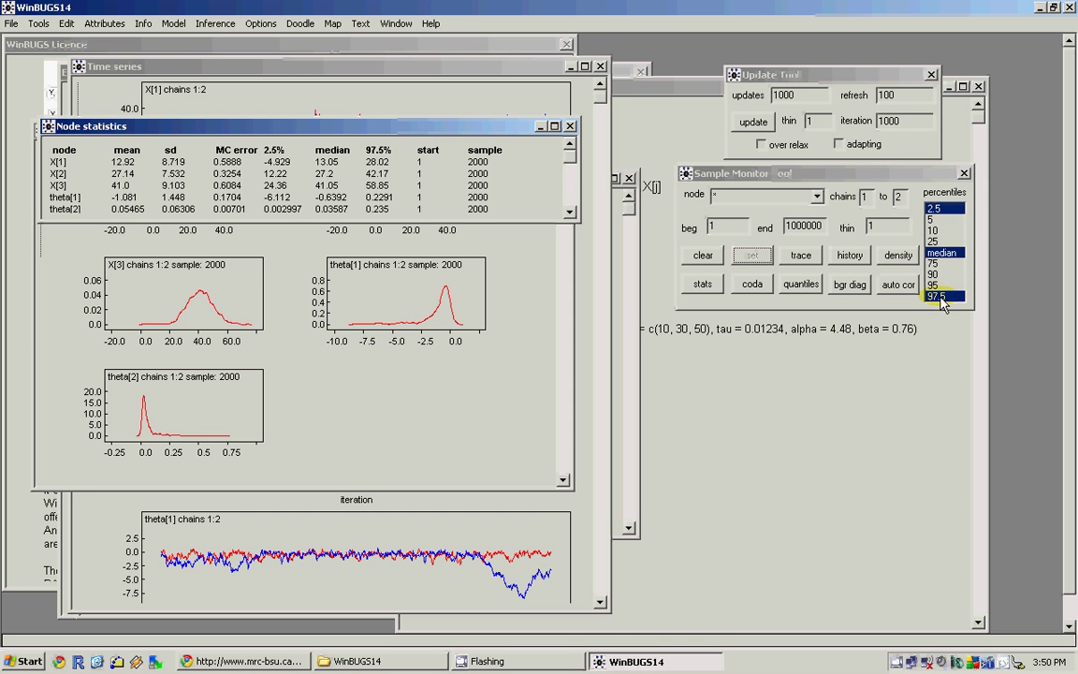
Step: Add running quantile, Gelman-Rubin diagnostic and autocorrelation plots for all monitored nodes
click(800, 285)
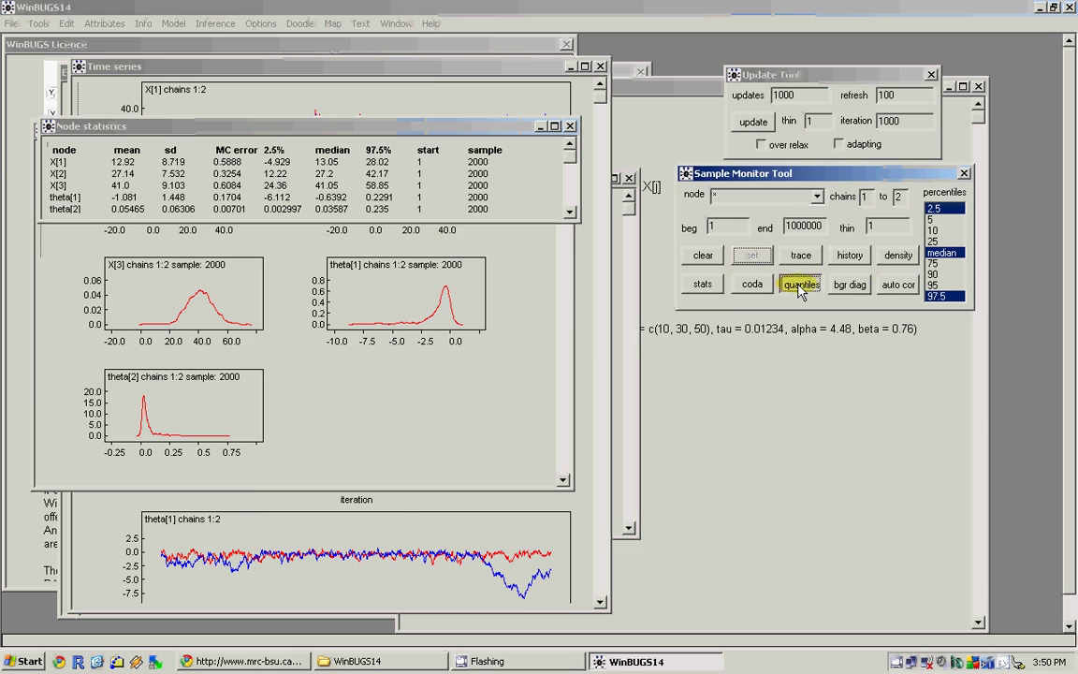
click(849, 284)
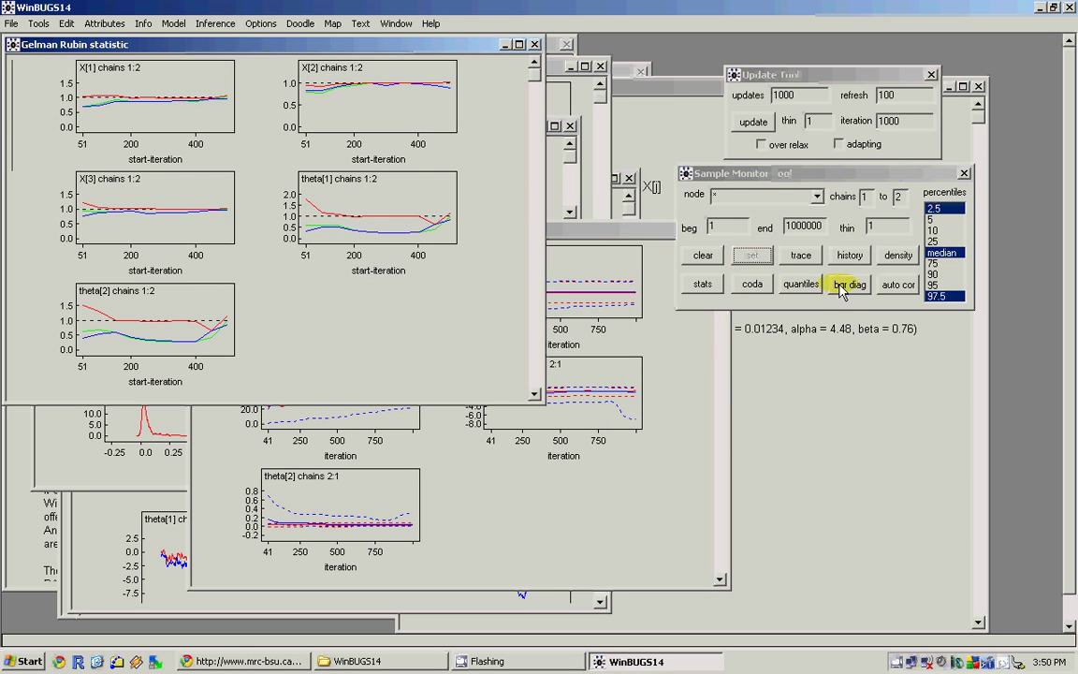
click(898, 285)
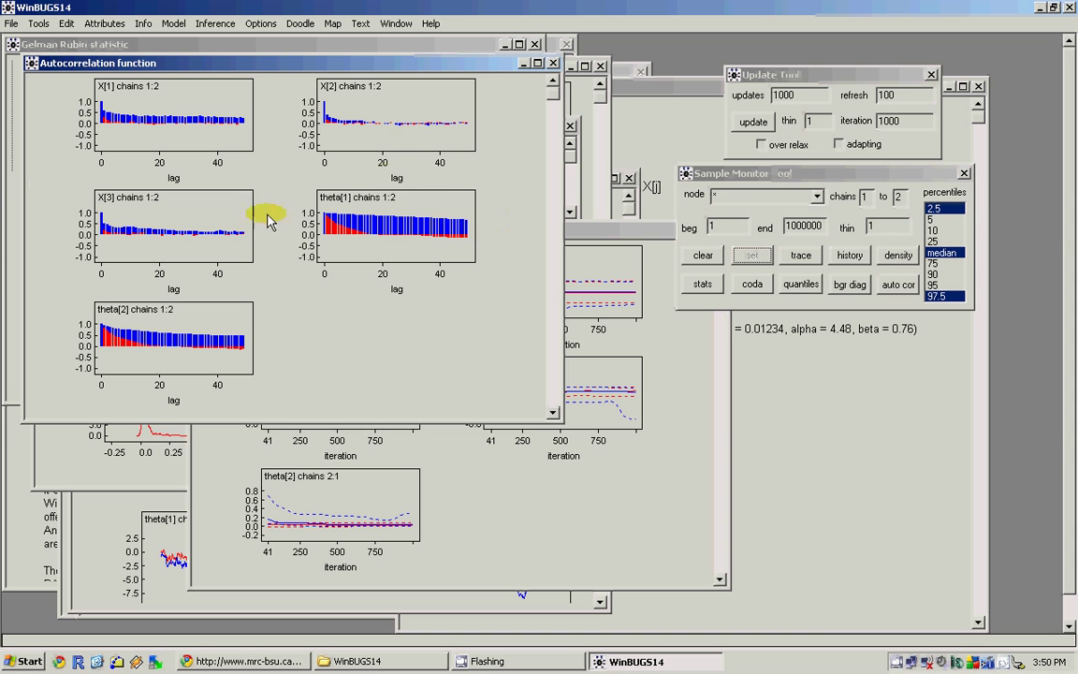
Step: View the numeric autocorrelation values for theta[1], then close the listing
click(408, 218)
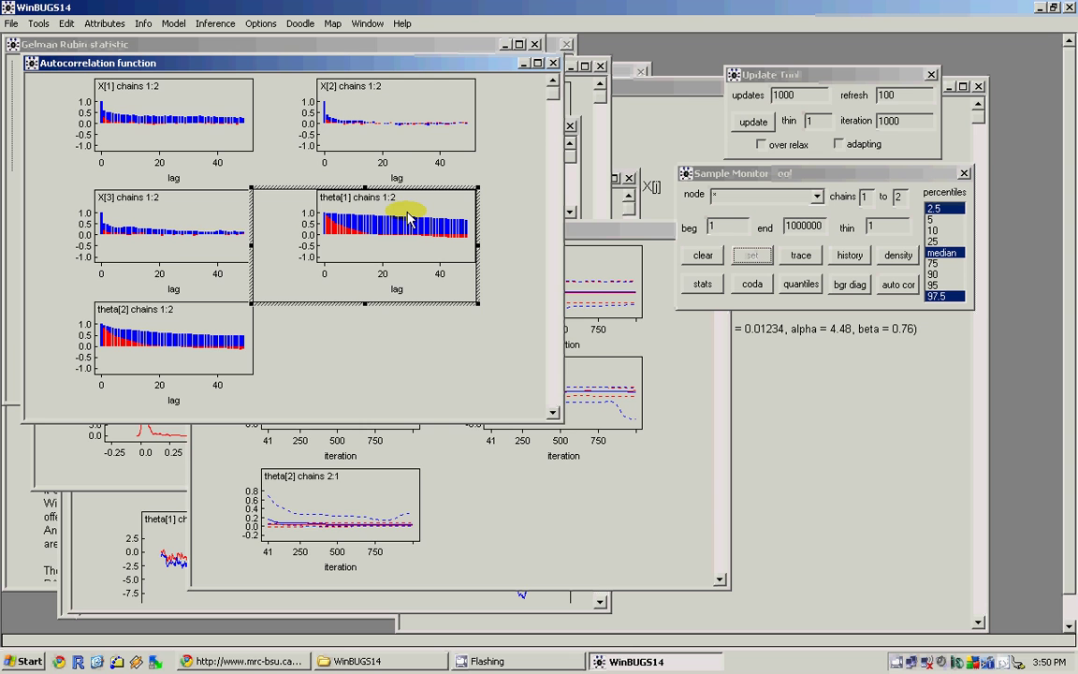
ctrl+click(408, 217)
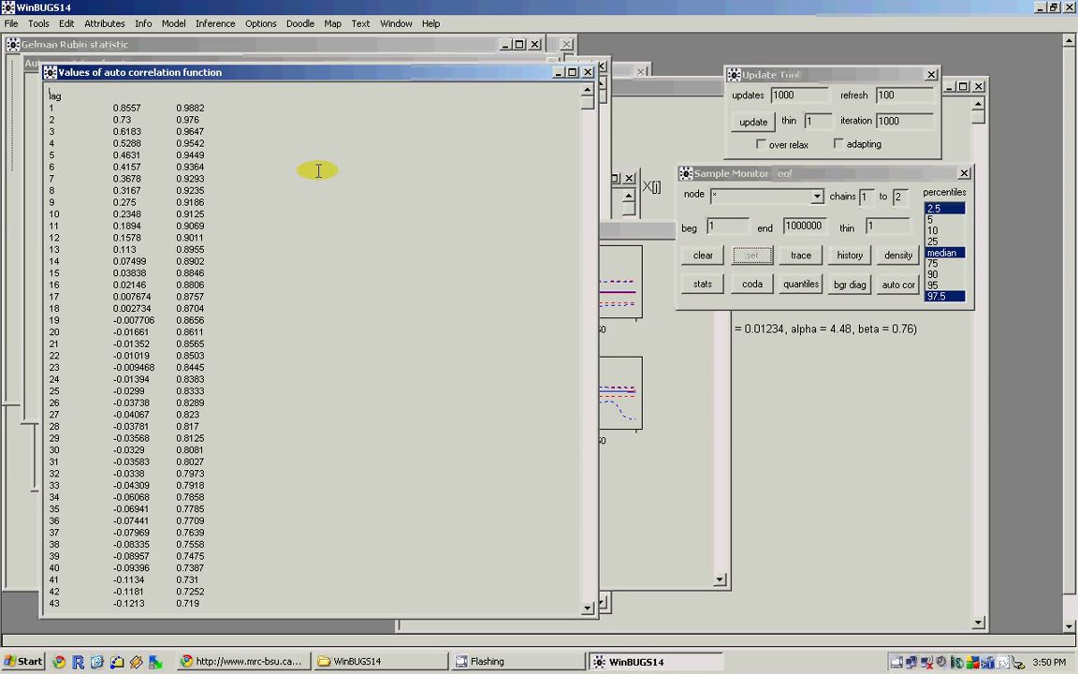
scroll(262, 294, down, 7)
scroll(262, 294, up, 7)
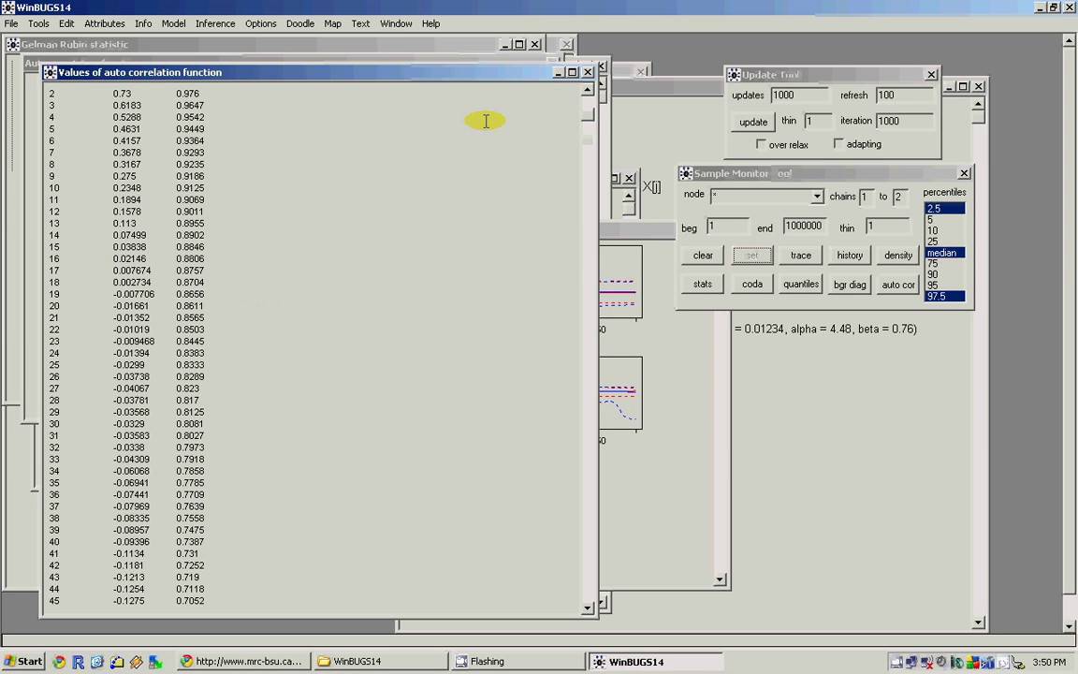
click(587, 73)
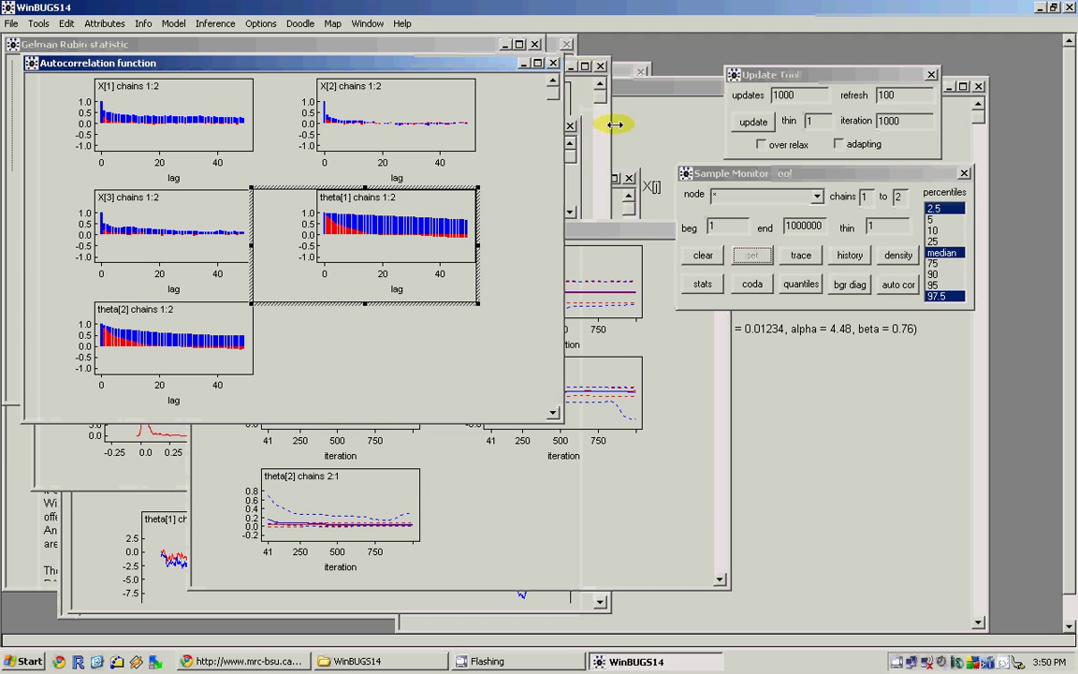
Step: Output the CODA index and chain 1 and 2 listings, arrange them, and select the beg value
click(747, 285)
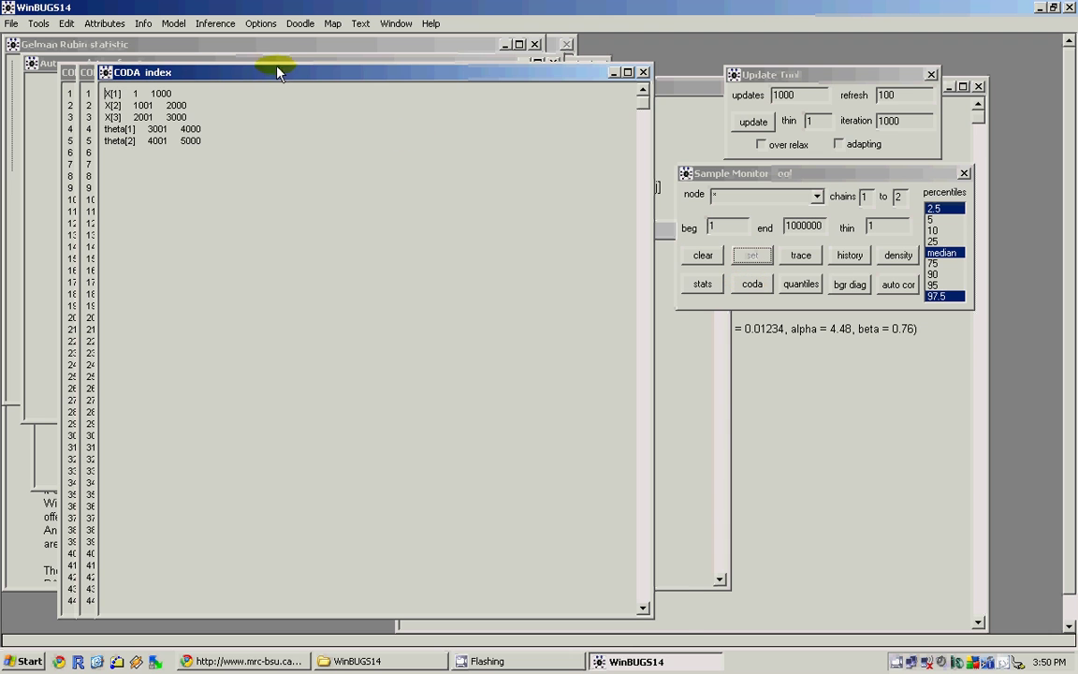
drag(277, 72, 312, 101)
drag(192, 67, 213, 101)
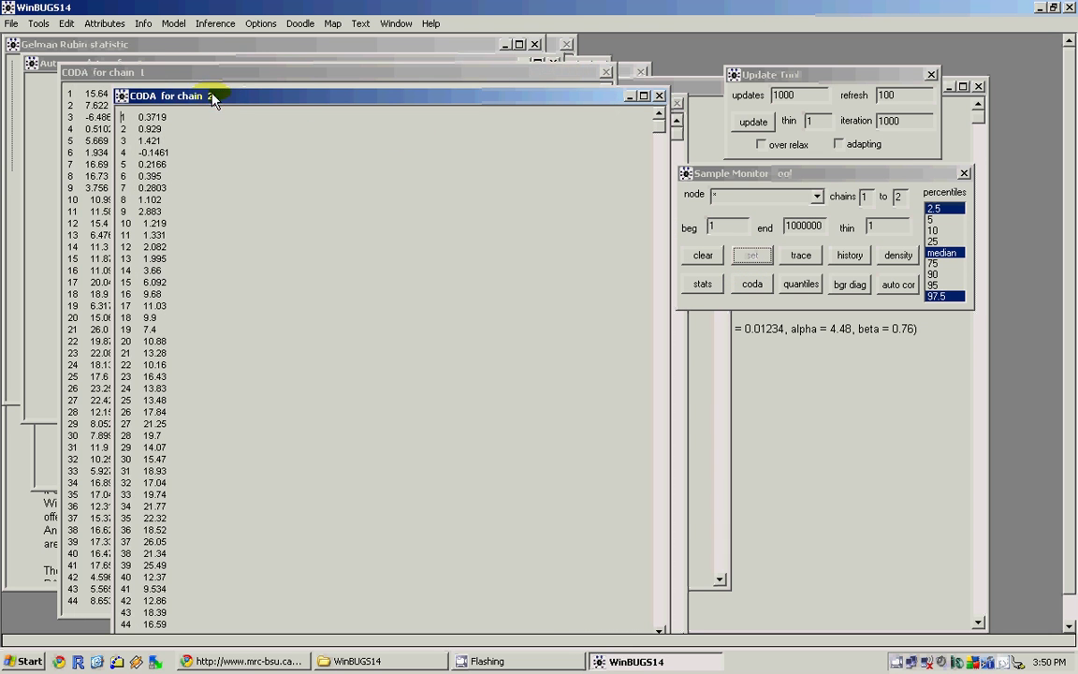
drag(157, 73, 187, 87)
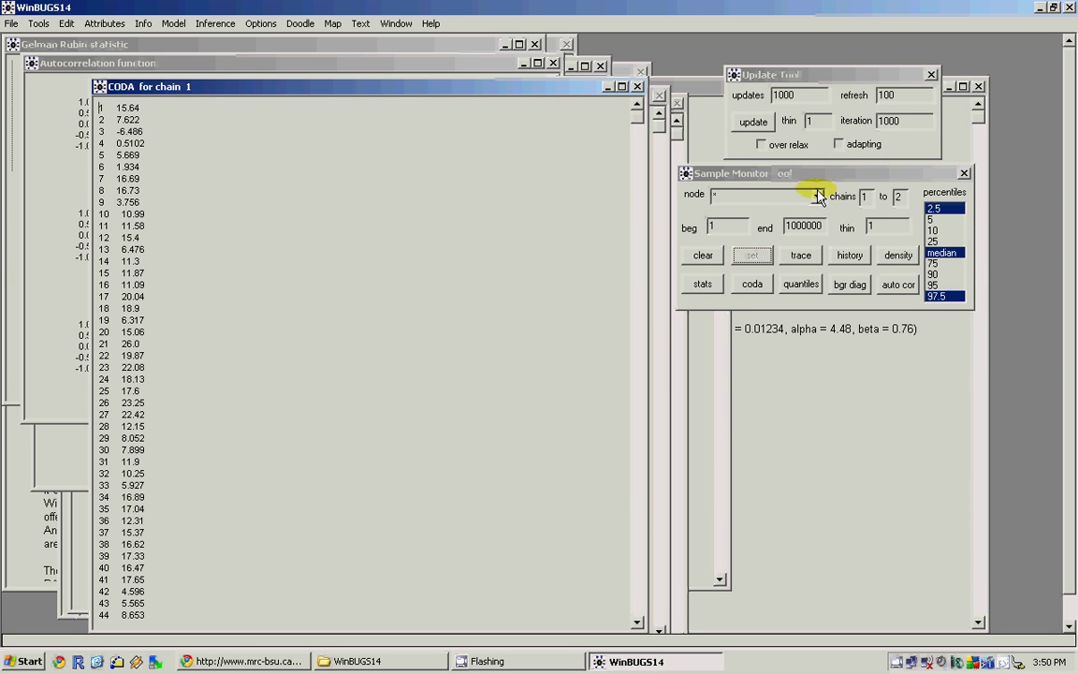
double_click(717, 226)
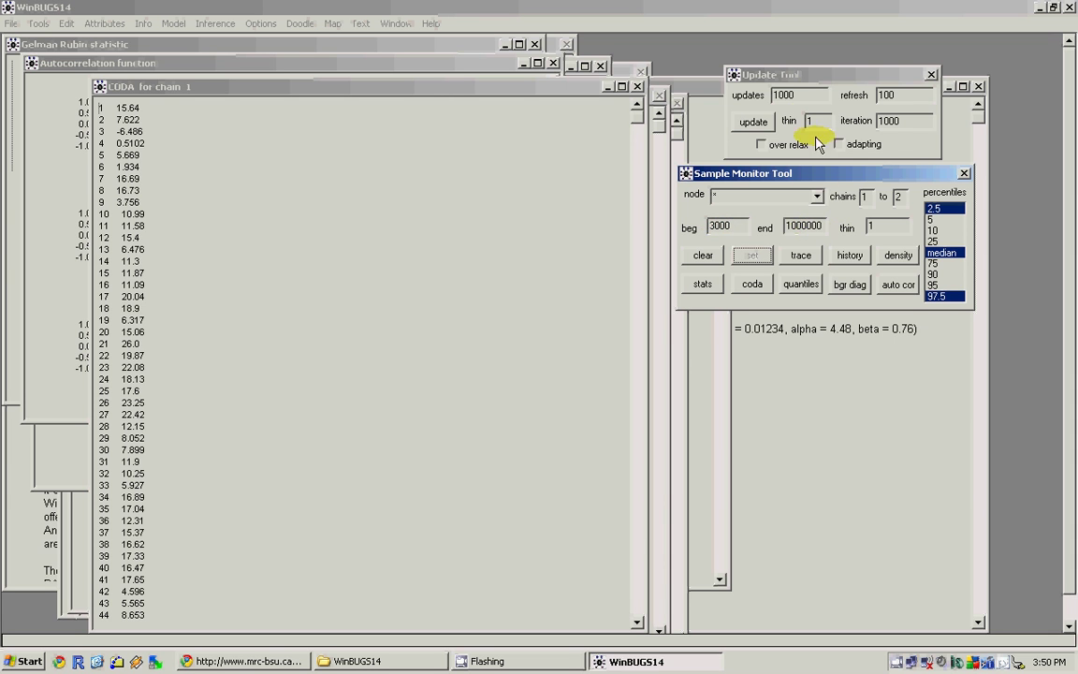
Step: With beg at 3000, run 10000 more updates so sampling reaches iteration 11000
click(807, 90)
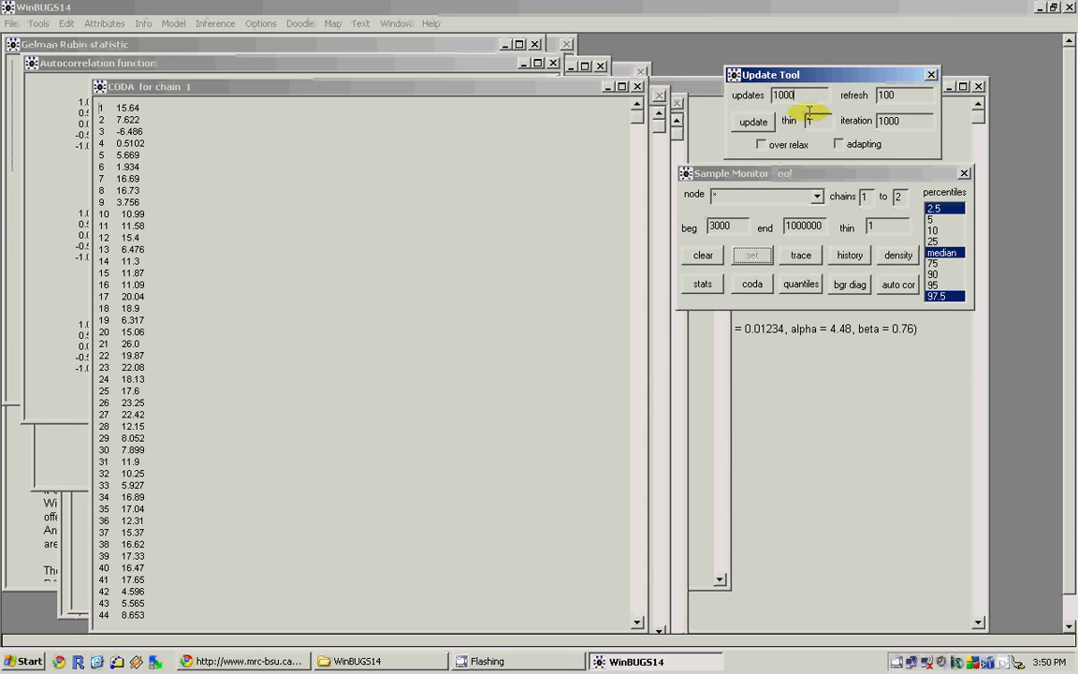
click(751, 124)
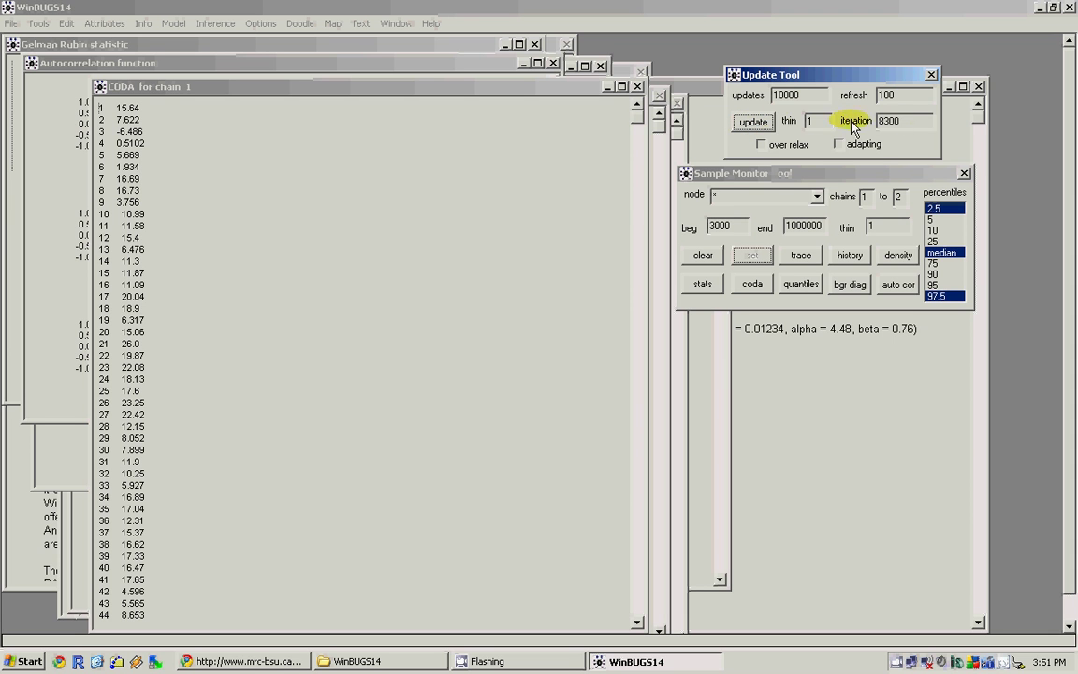
click(755, 122)
Step: Plot trace and full history of both chains for X and theta from iteration 3000
click(806, 255)
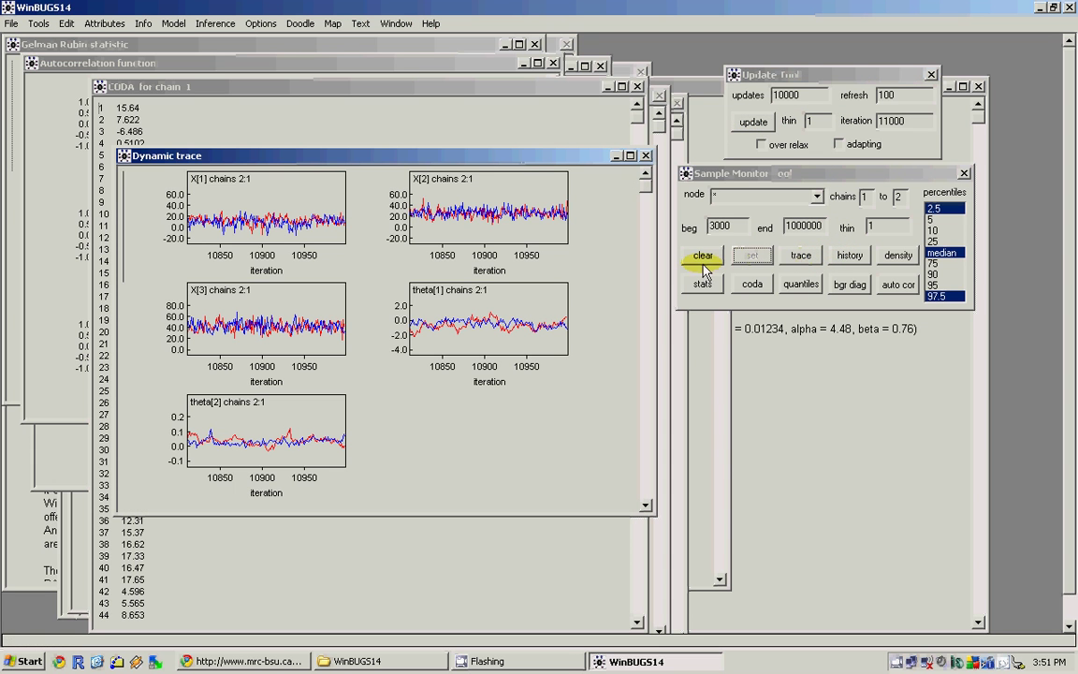
click(848, 255)
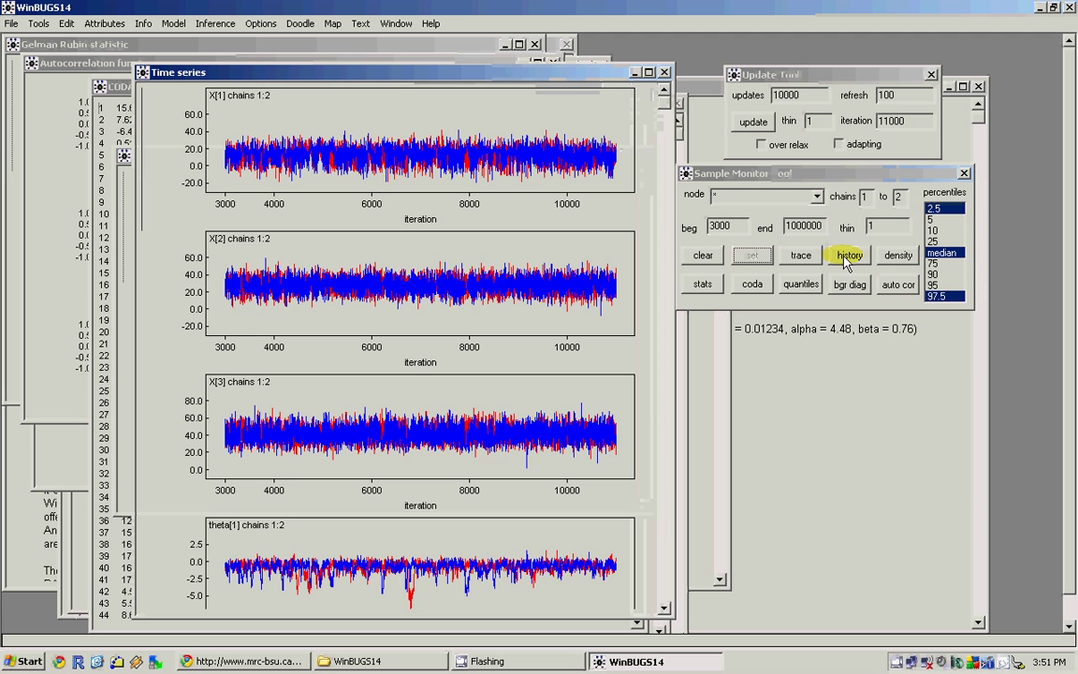
click(736, 224)
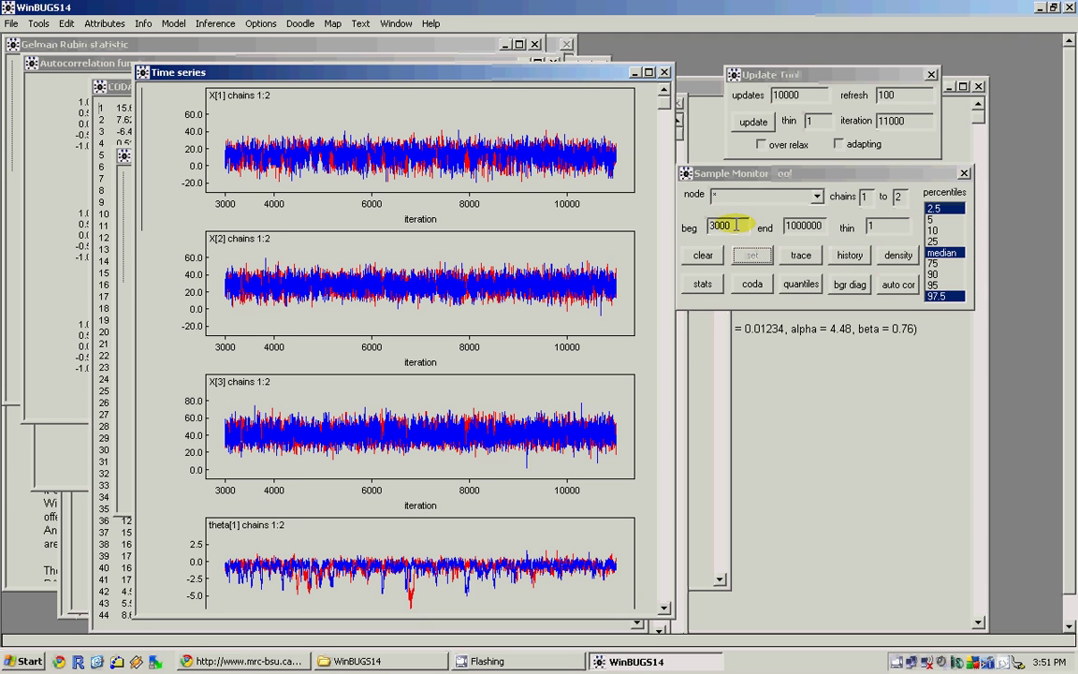